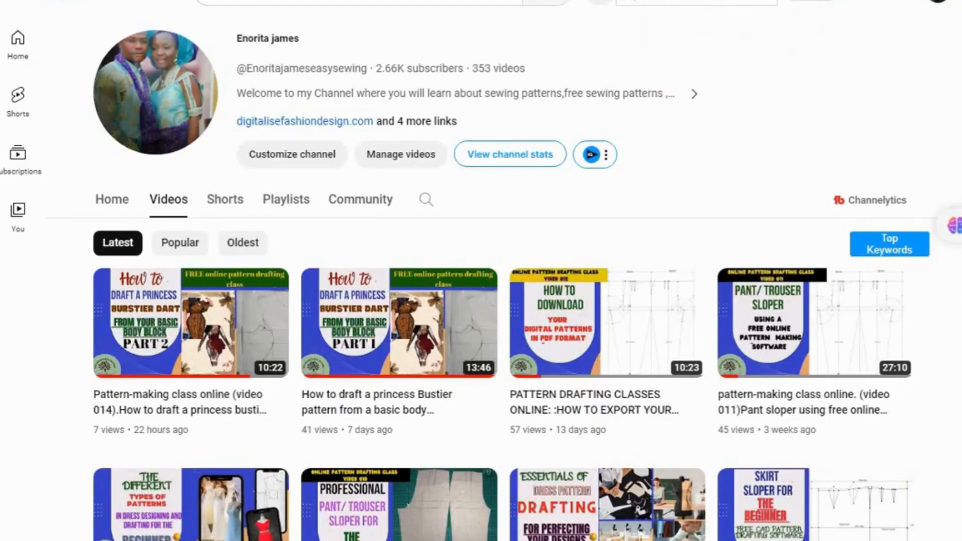
- Look through the channel's uploaded videos for the earlier pattern-drafting lessons
scroll(501, 301, "down", 14)
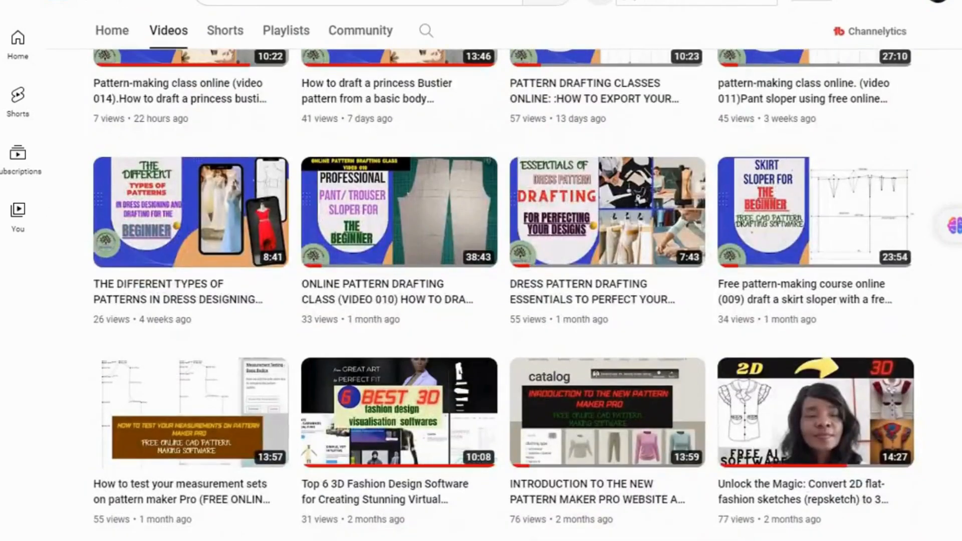
scroll(501, 301, "down", 5)
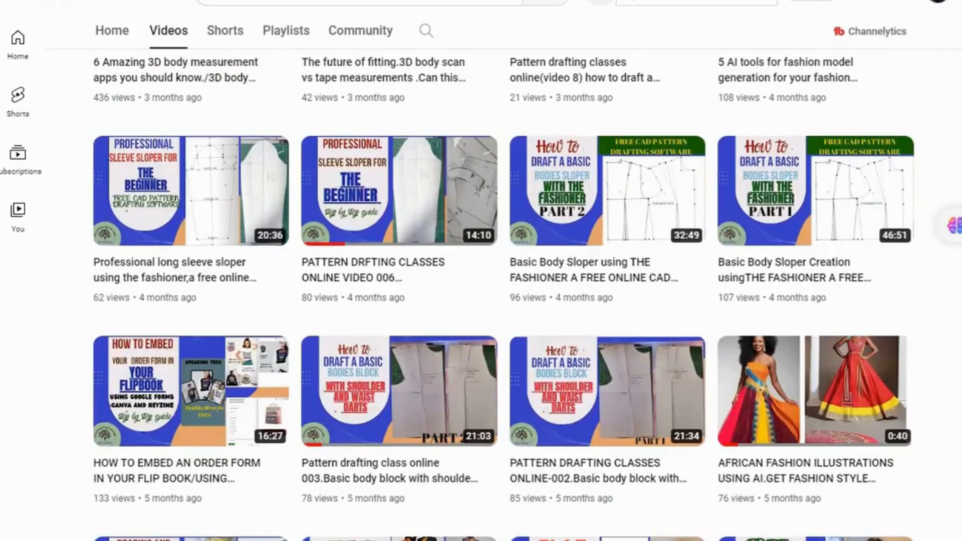
scroll(501, 301, "down", 2)
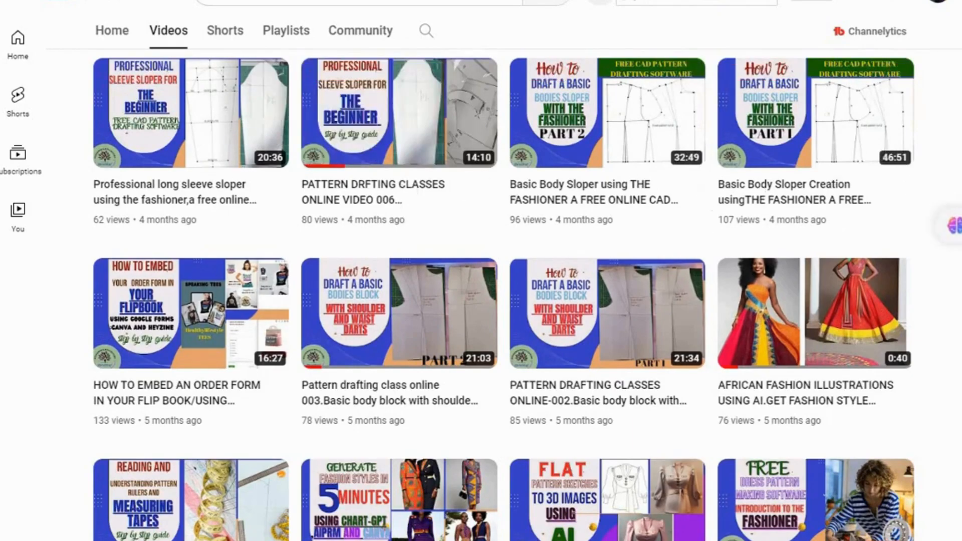
scroll(503, 294, "down", 2)
scroll(504, 294, "down", 3)
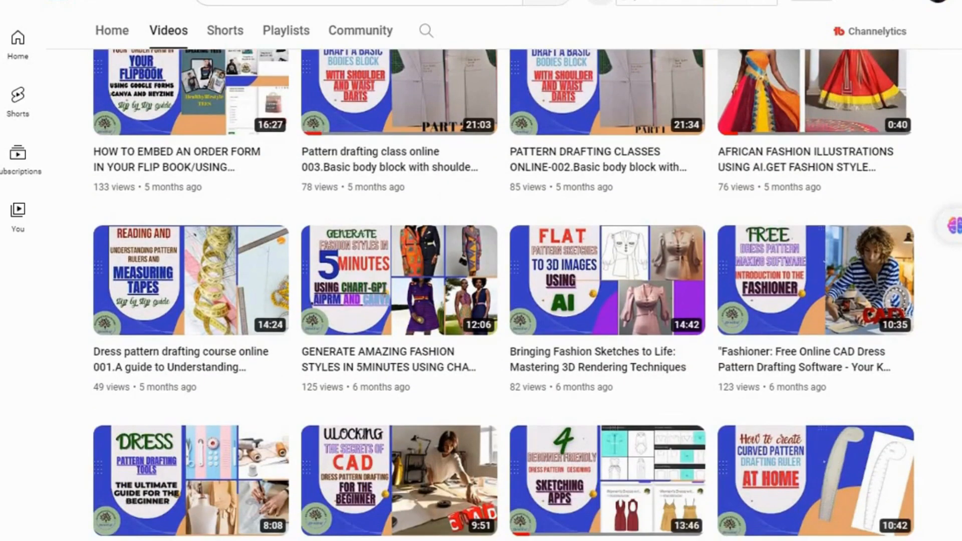
scroll(503, 294, "down", 10)
scroll(826, 280, "down", 4)
scroll(826, 281, "down", 4)
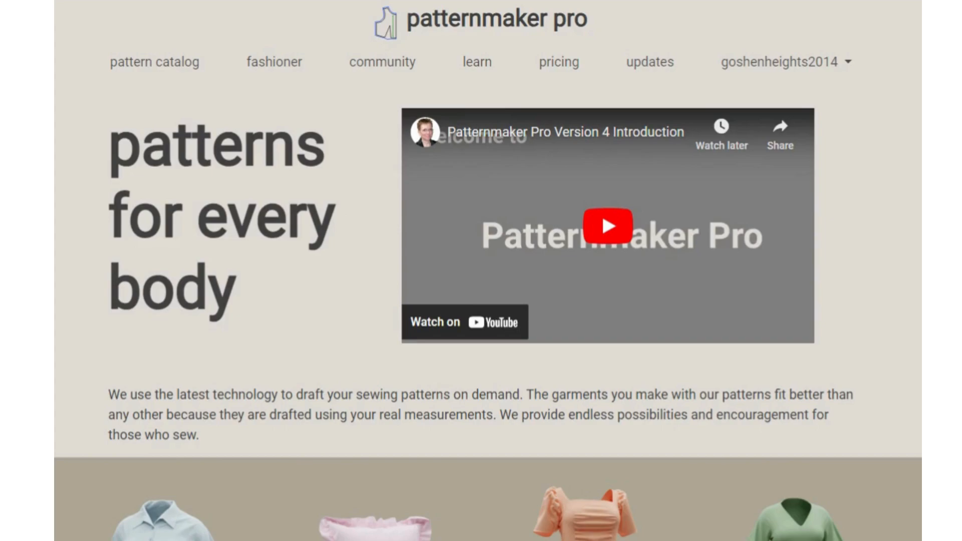
- Switch to the patternmaker pro site and open its pattern catalog
scroll(488, 270, "down", 2)
scroll(488, 270, "up", 2)
scroll(488, 271, "down", 9)
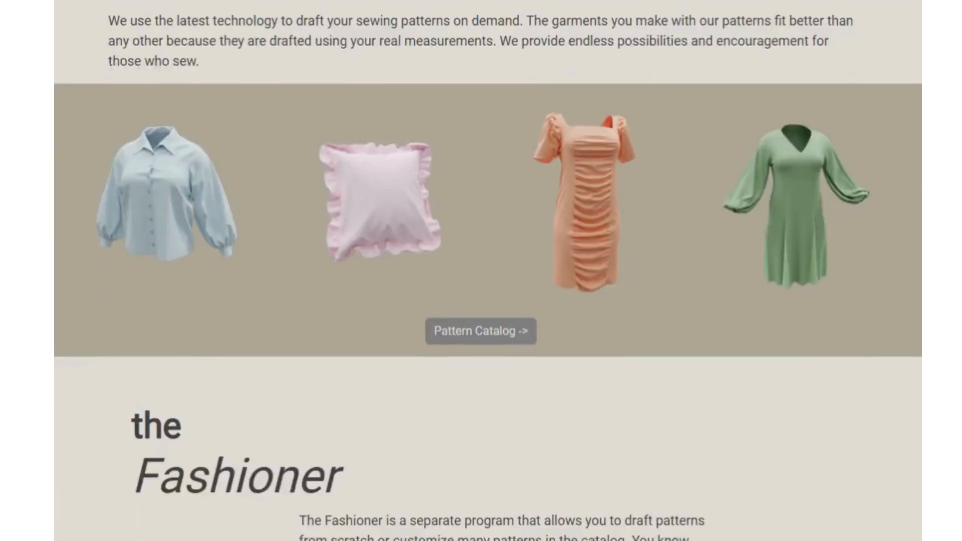
scroll(489, 271, "up", 1)
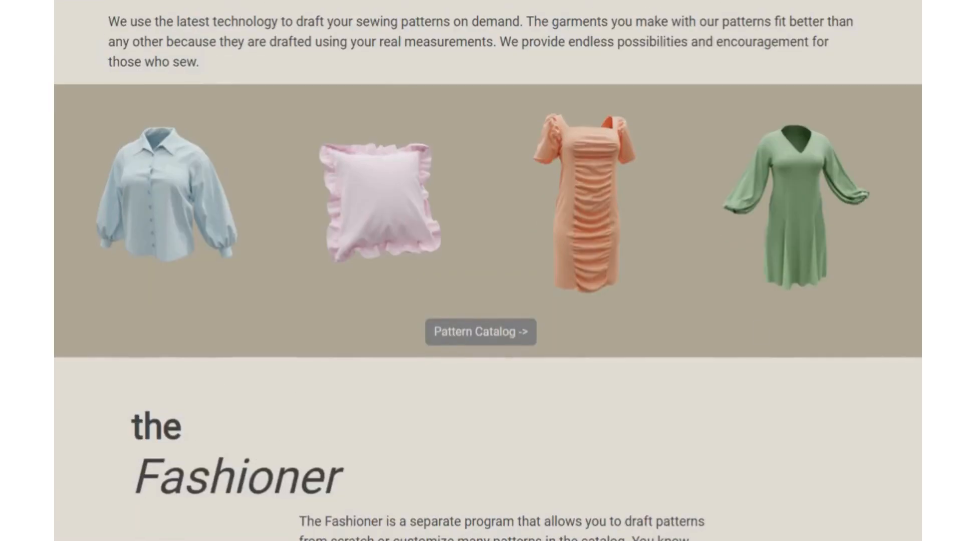
left_click(482, 339)
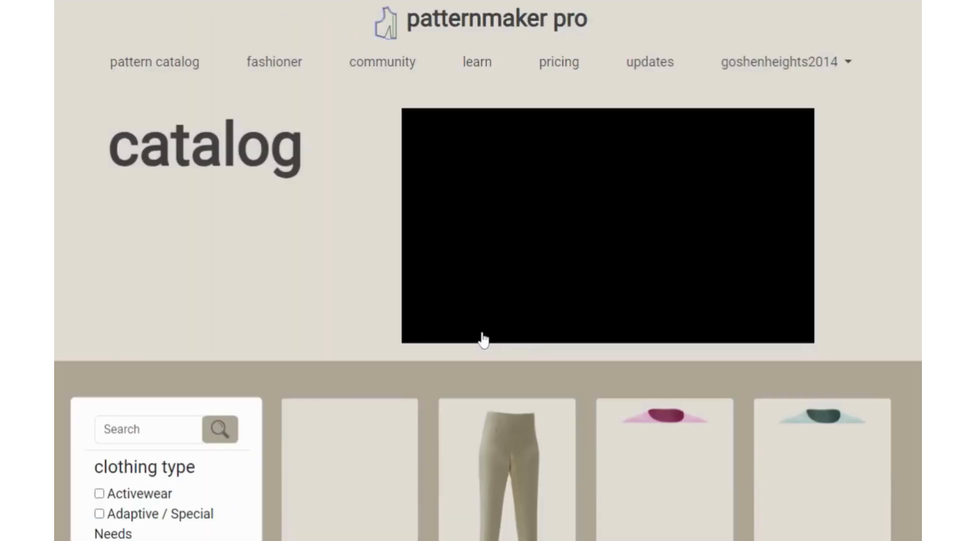
- Open the catalog page of the bodice sloper with waist dart x #59
scroll(849, 262, "down", 4)
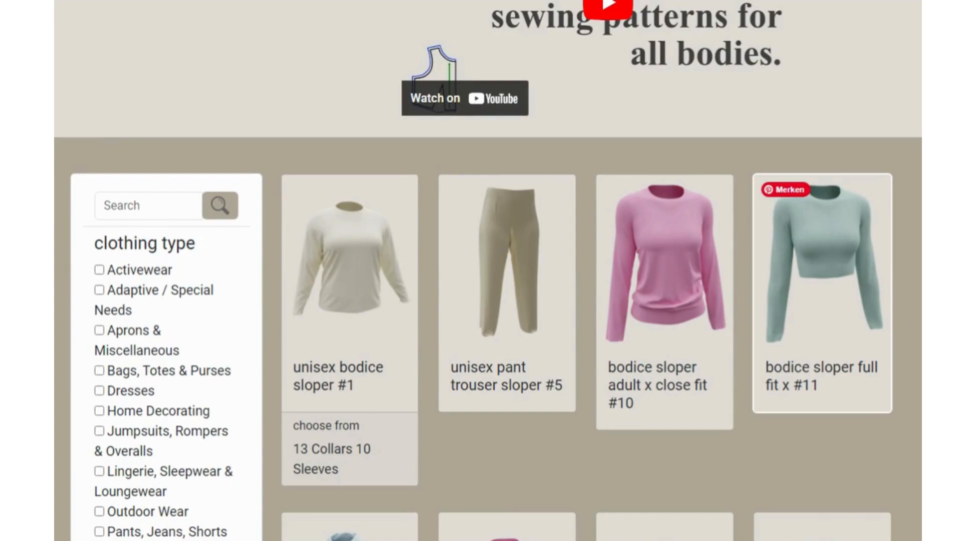
scroll(851, 269, "down", 4)
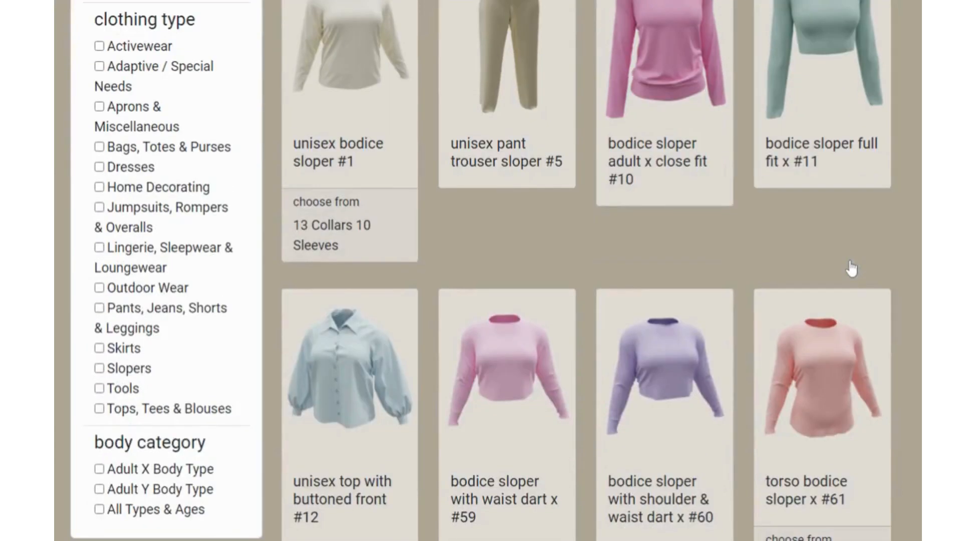
scroll(851, 269, "down", 1)
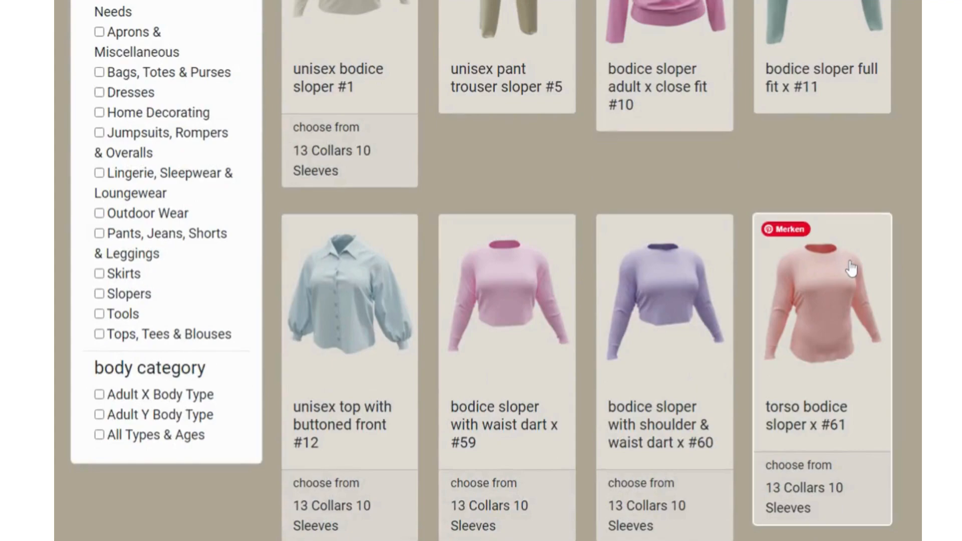
left_click(506, 441)
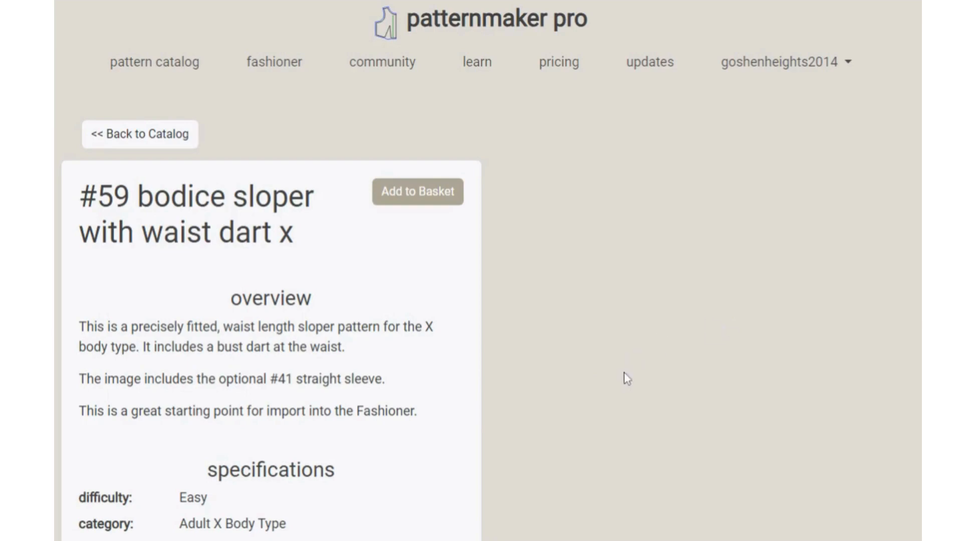
- Review the #59 bodice sloper's overview and specifications and add the pattern to the basket
scroll(624, 379, "down", 3)
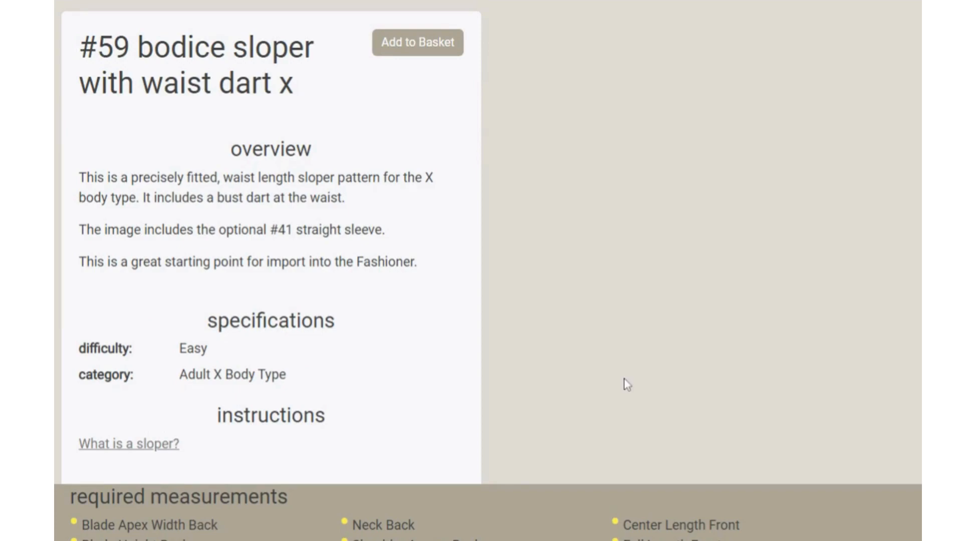
scroll(624, 383, "up", 3)
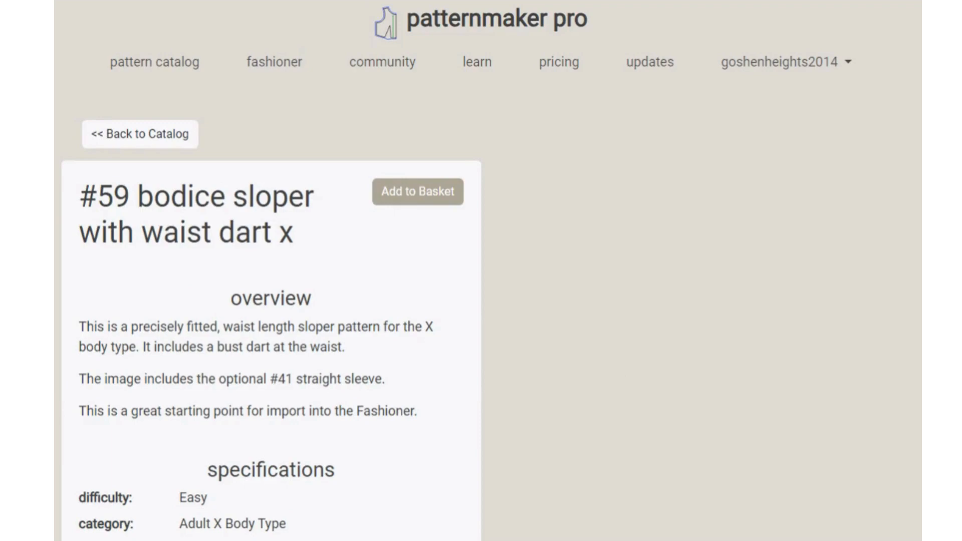
scroll(625, 384, "down", 3)
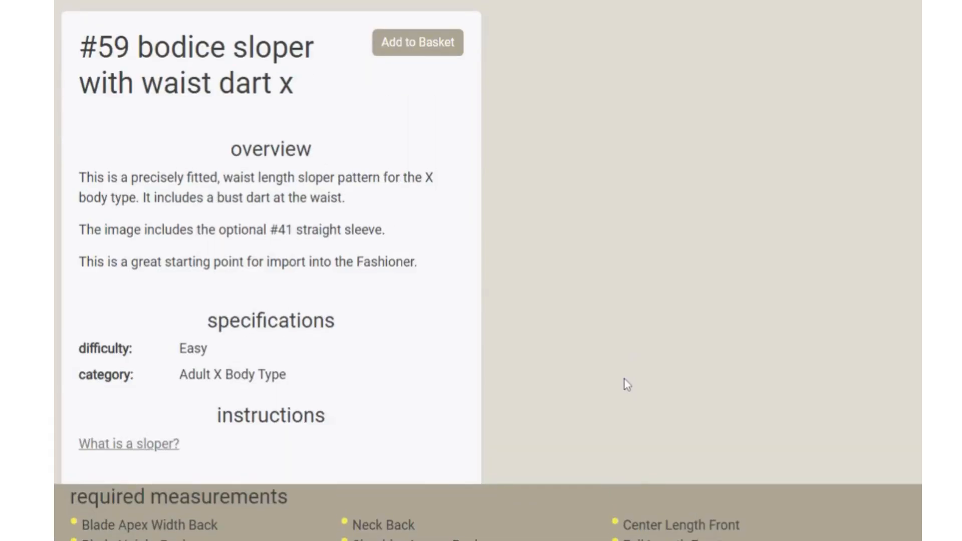
scroll(625, 385, "up", 2)
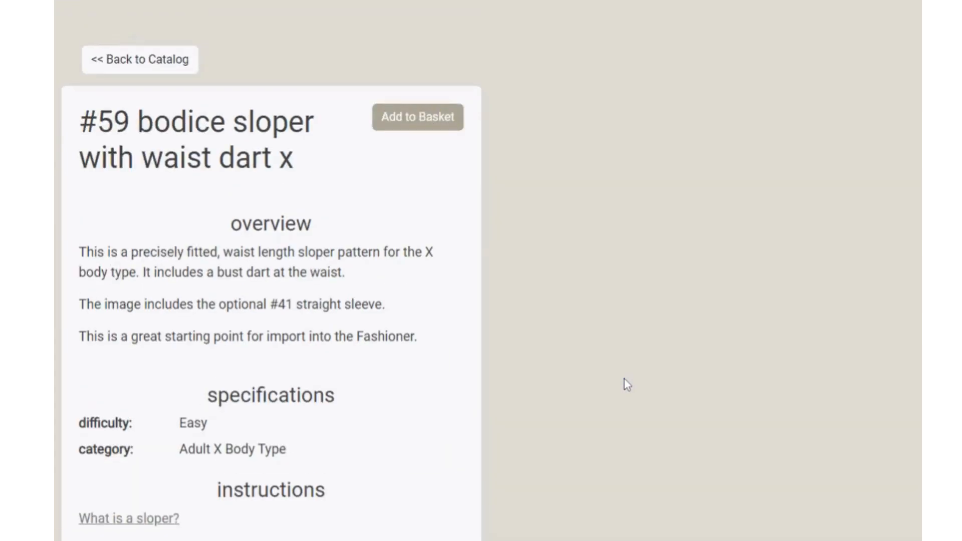
left_click(434, 128)
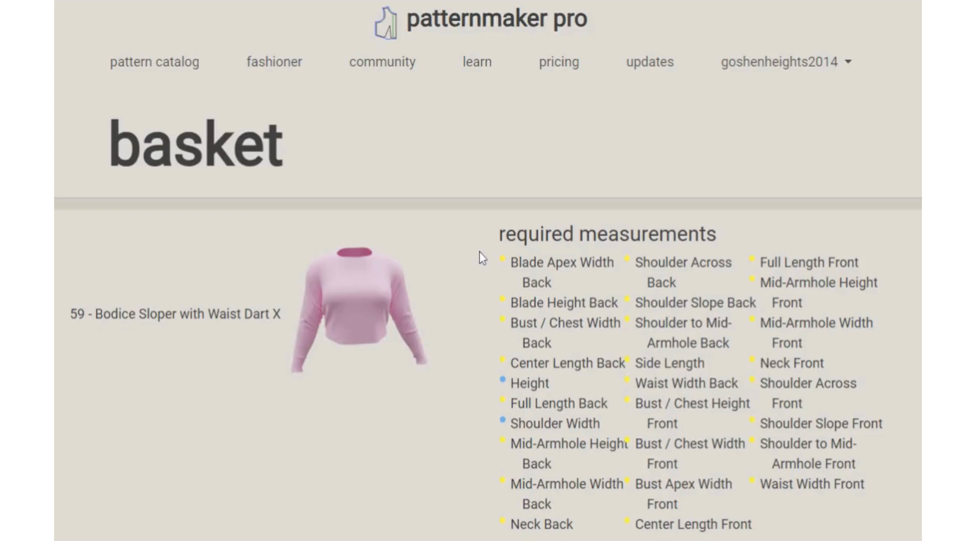
- Choose the saved September 2023 measurement set for the bodice sloper in the basket
scroll(480, 253, "down", 6)
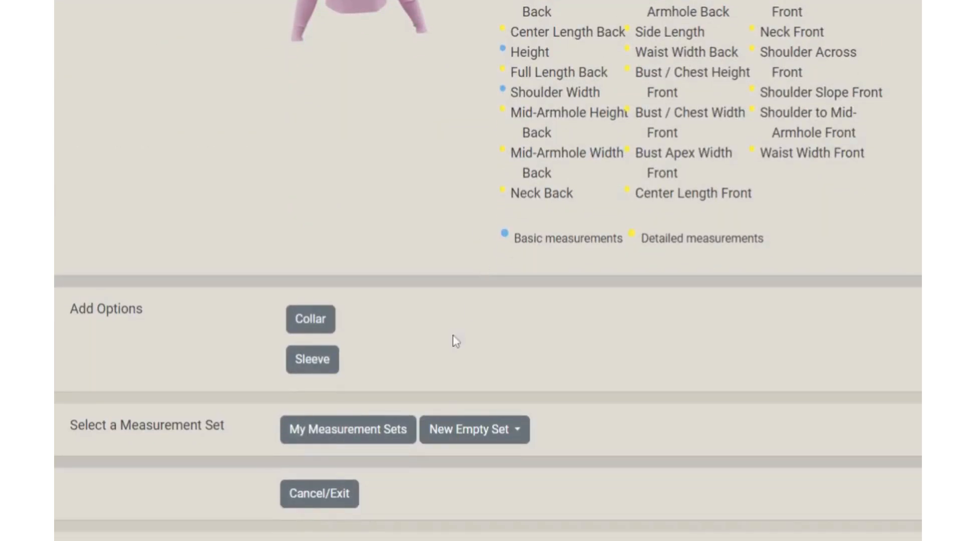
left_click(359, 438)
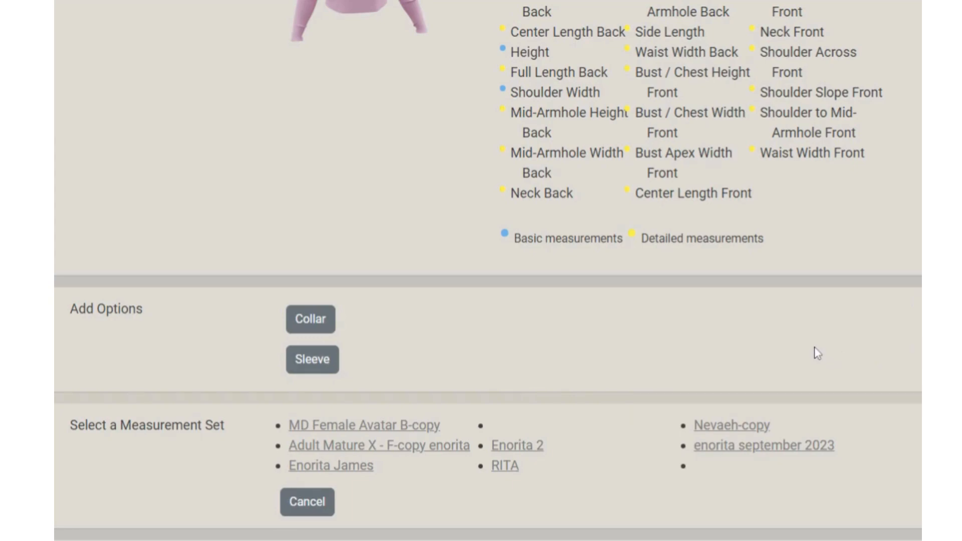
left_click(767, 448)
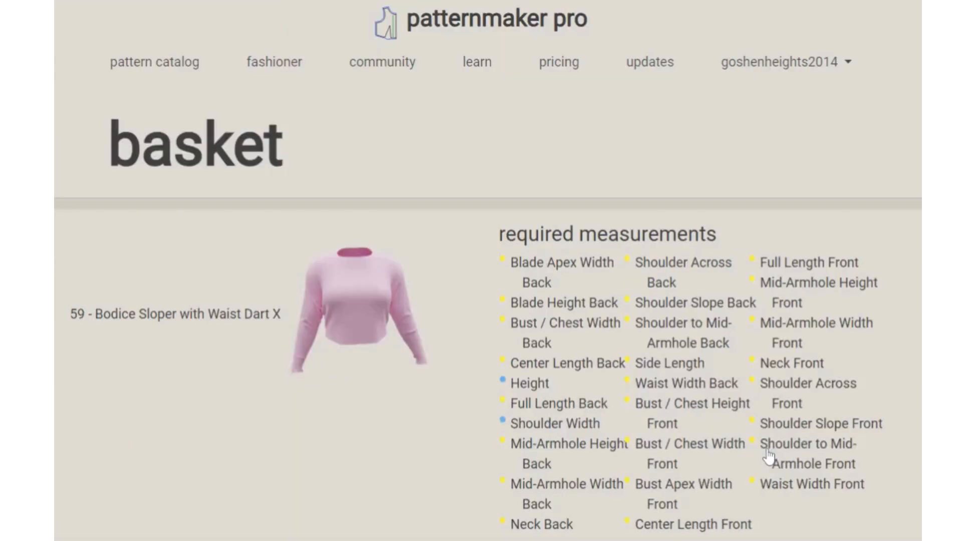
- Output the bodice sloper to the Fashioner with the default ease and seam allowance values, and continue to the drafting session
scroll(781, 410, "down", 10)
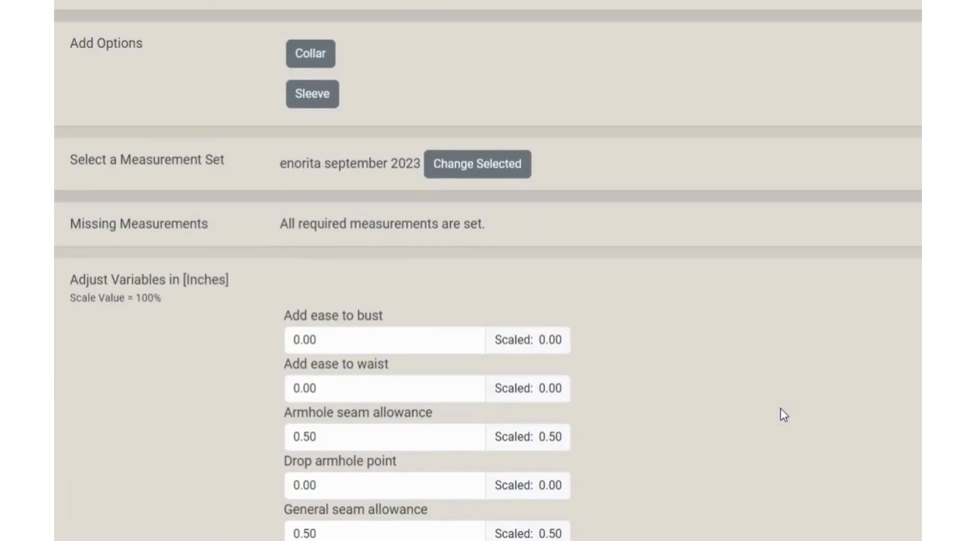
scroll(783, 414, "down", 6)
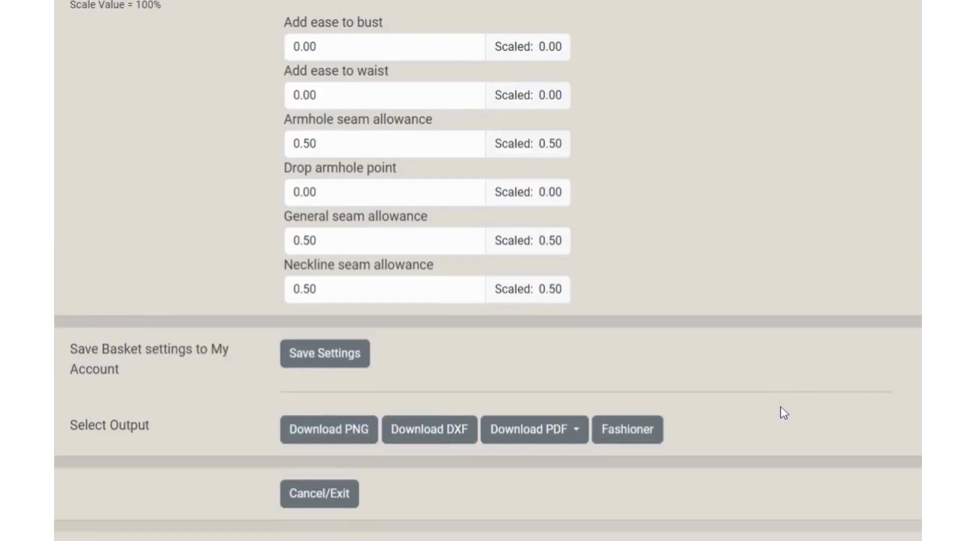
left_click(632, 437)
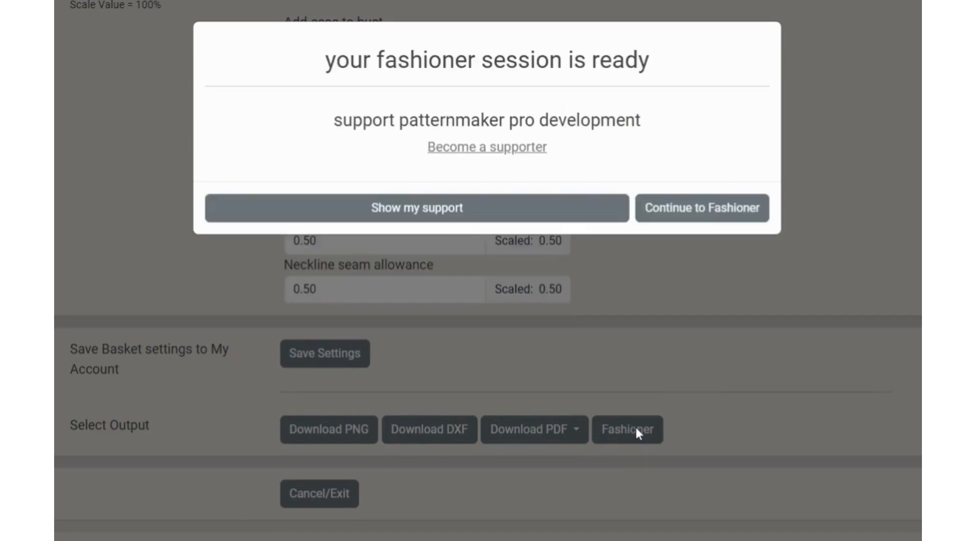
left_click(683, 213)
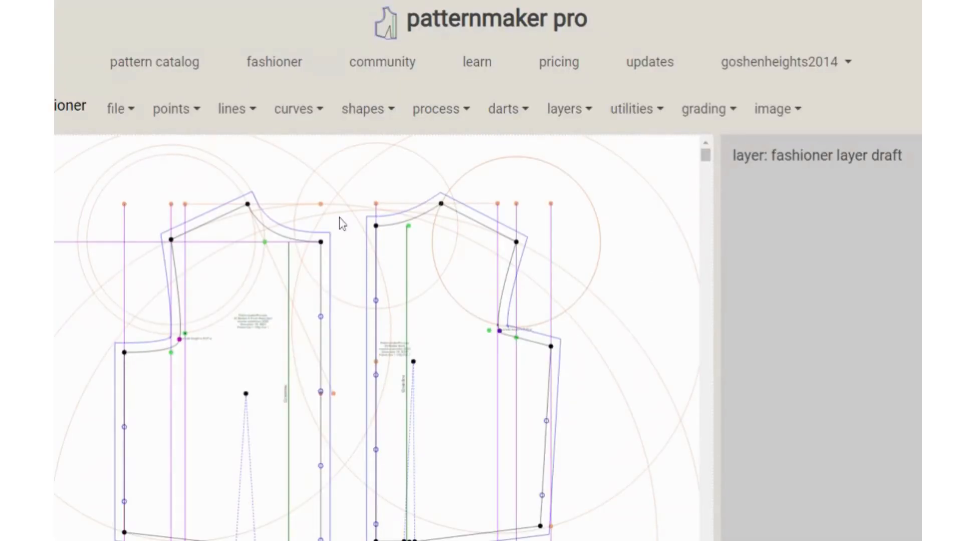
- Add a layer named HIDE LAYER with Fashioner Layer Draft as its parent
scroll(624, 425, "up", 3)
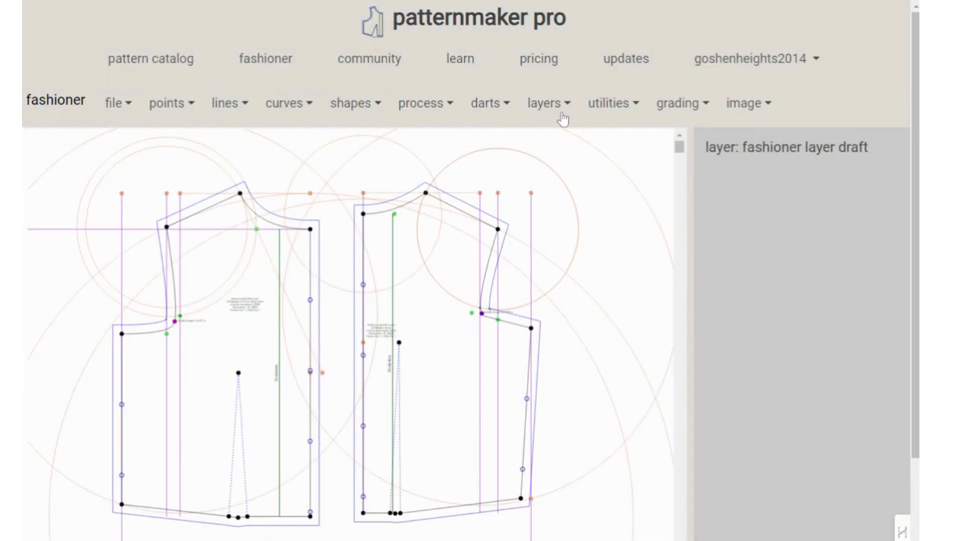
left_click(551, 104)
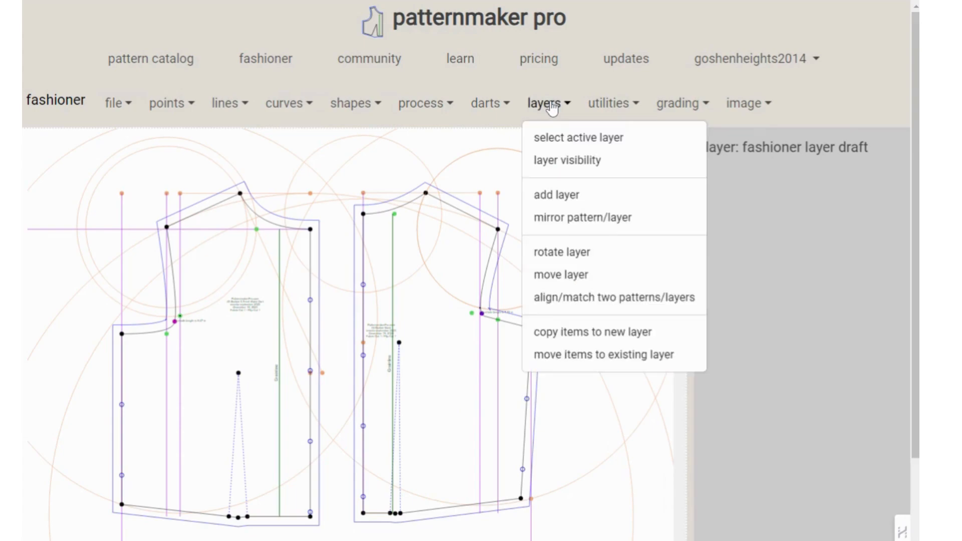
left_click(550, 201)
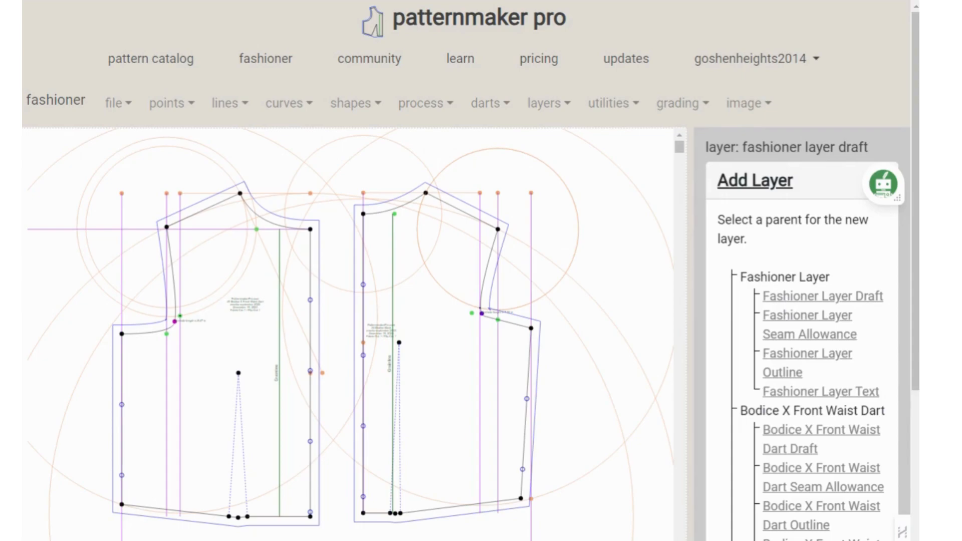
left_click(787, 298)
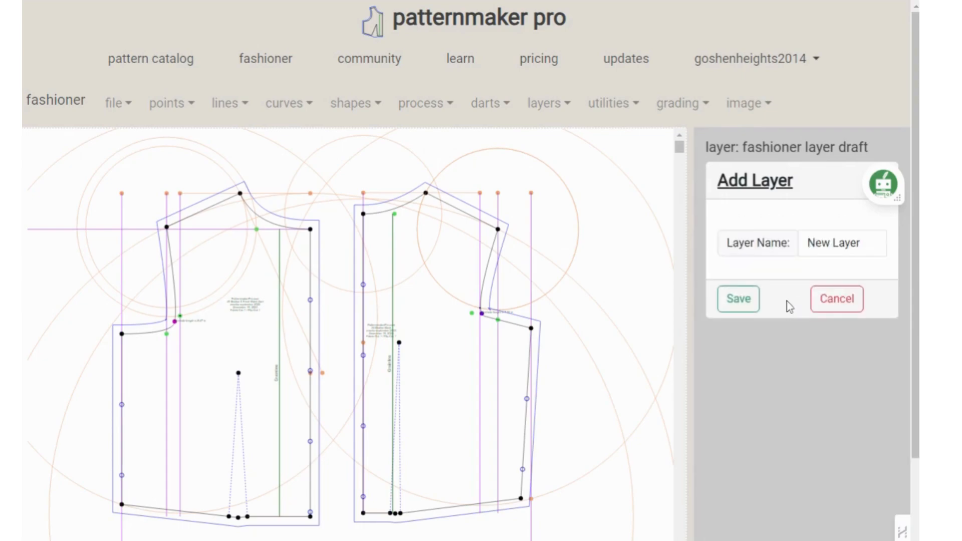
left_click(860, 243)
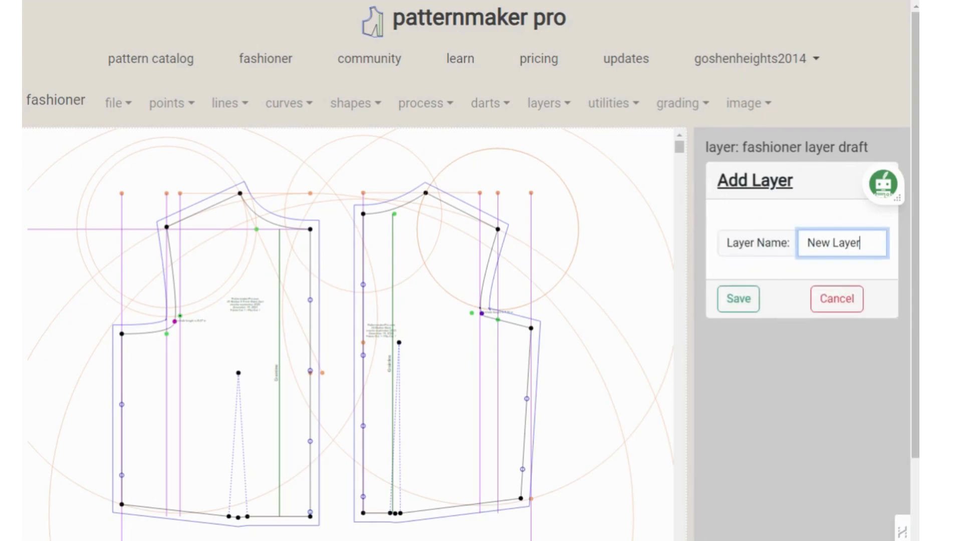
key("BackSpace")
key("BackSpace")
key("BackSpace")
key("BackSpace")
key("BackSpace")
key("BackSpace")
key("BackSpace")
key("BackSpace")
key("BackSpace")
type("HIDE LAYER")
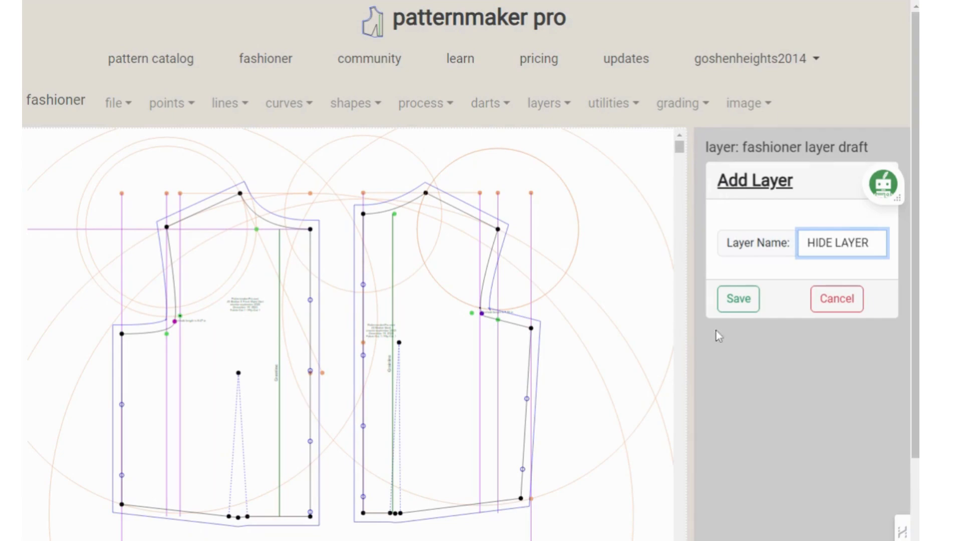
left_click(732, 306)
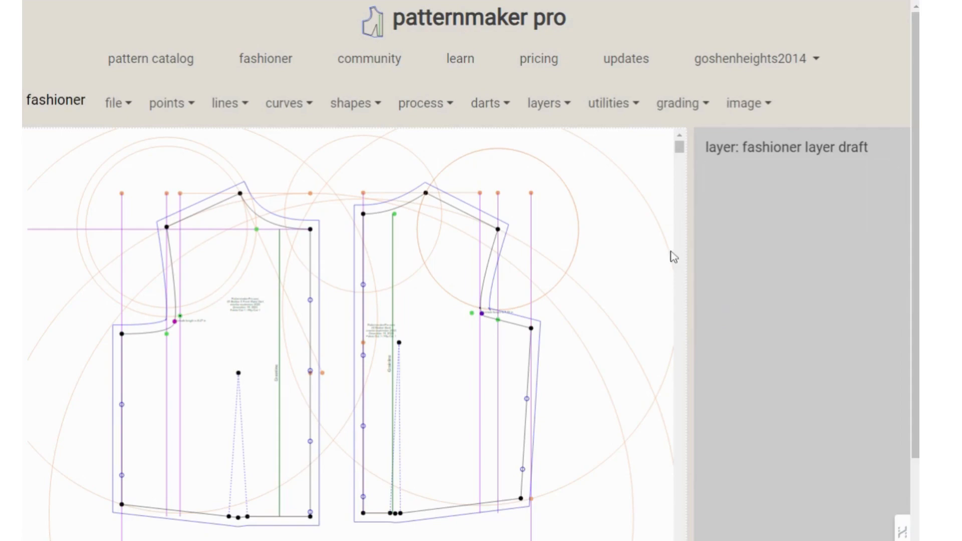
left_click(544, 108)
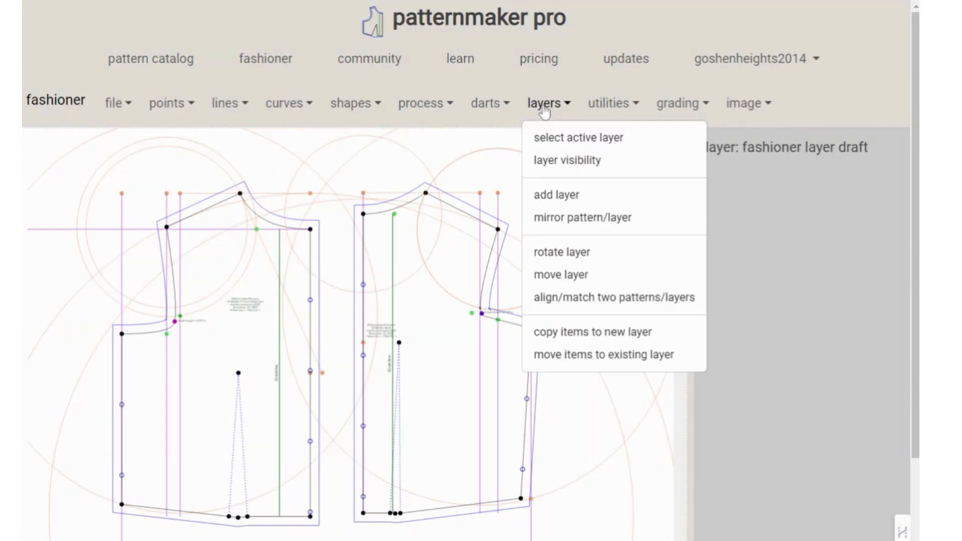
left_click(599, 335)
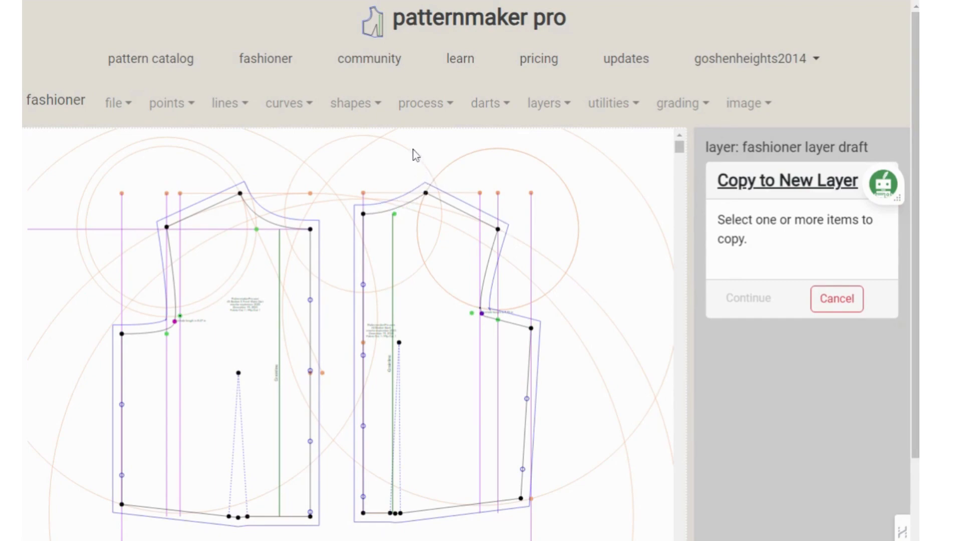
scroll(515, 189, "up", 3)
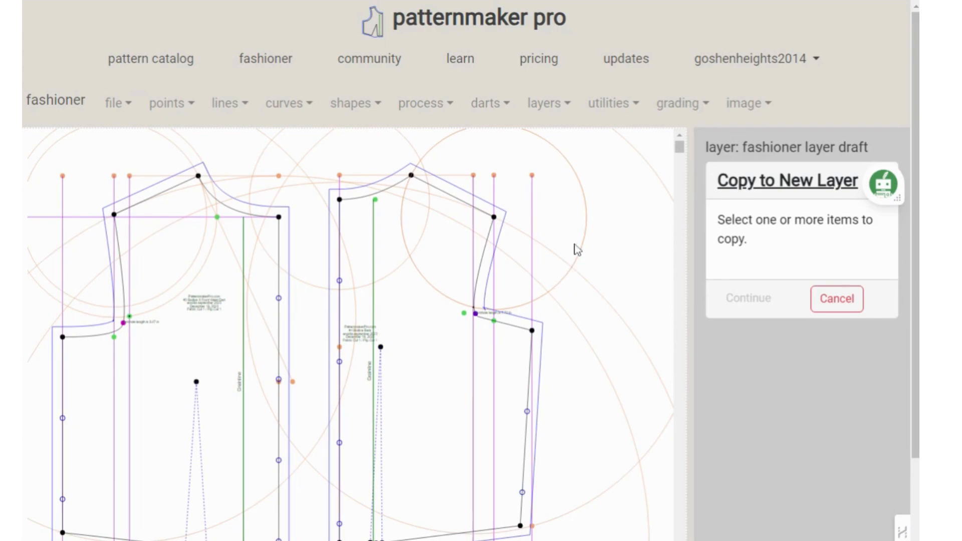
- Switch to the other Fashioner session containing the saved waist dart body block draft
left_click(521, 0)
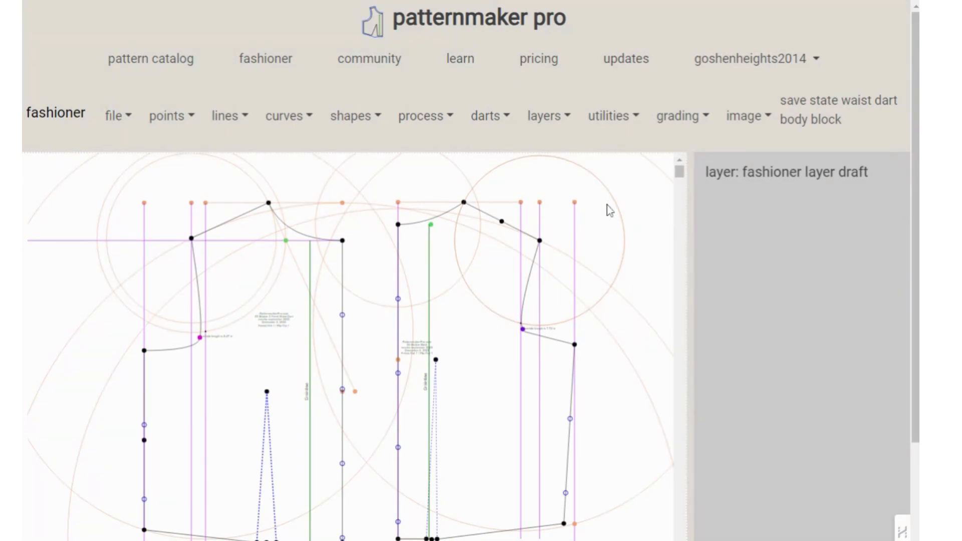
- Move the construction circles, vertical guide lines and seam allowance outlines of the front and back bodice to the Hide Layer
left_click(568, 118)
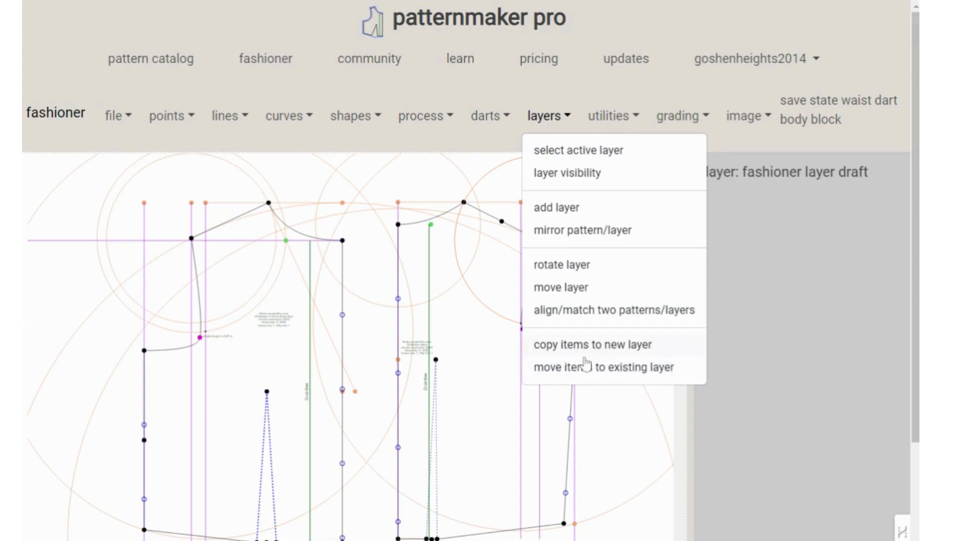
left_click(610, 375)
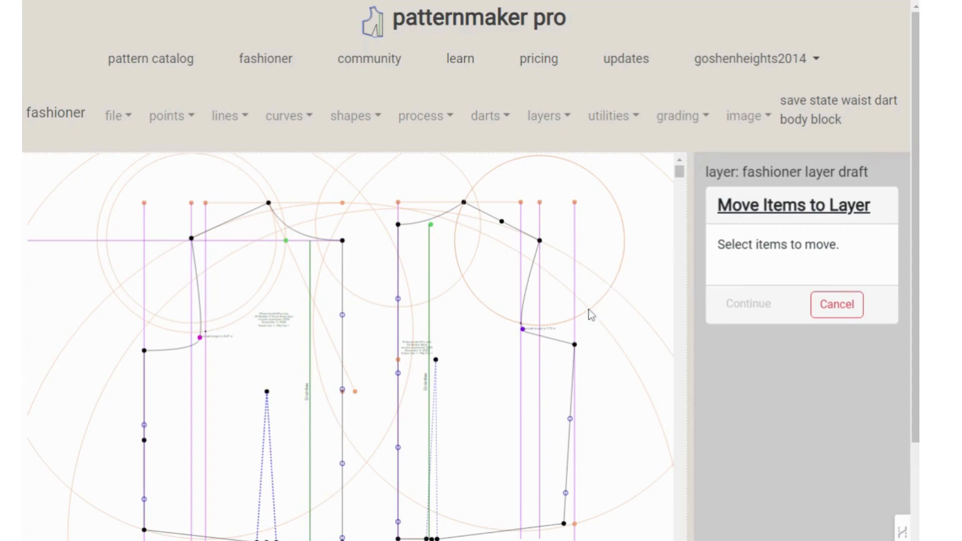
scroll(541, 277, "up", 2)
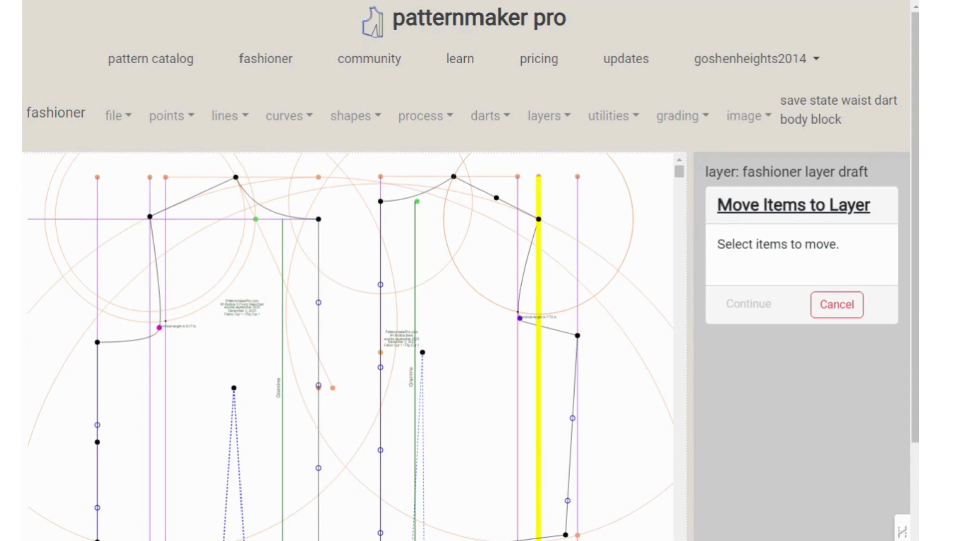
left_click(539, 275)
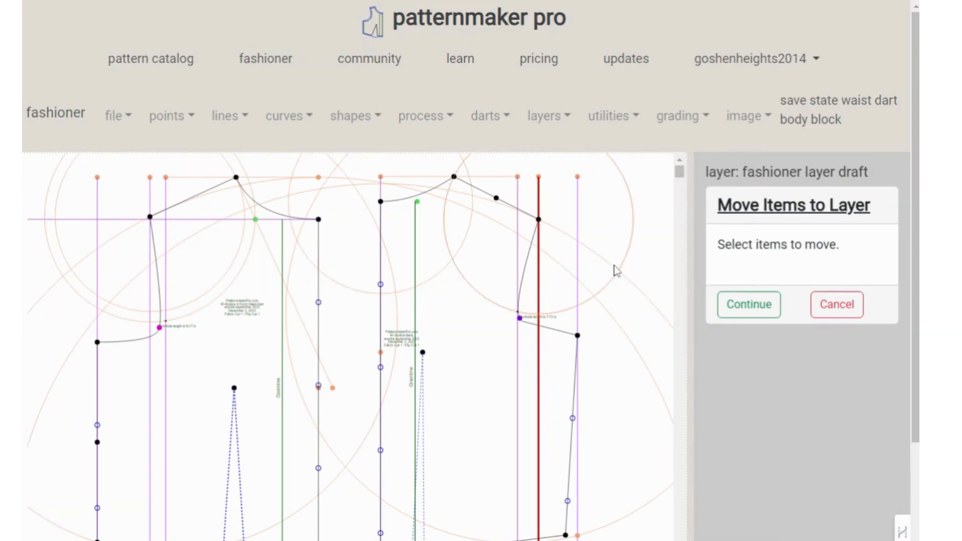
left_click(635, 212)
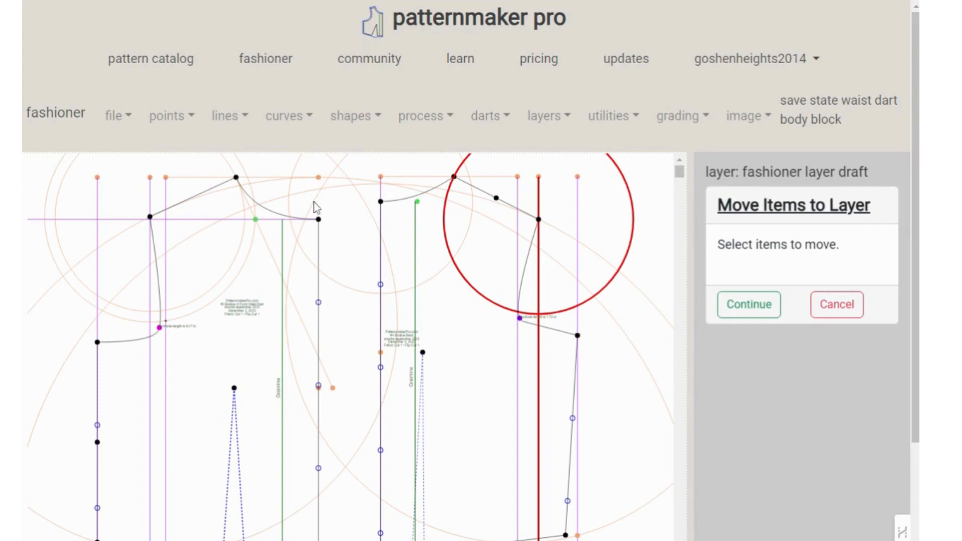
left_click(310, 219)
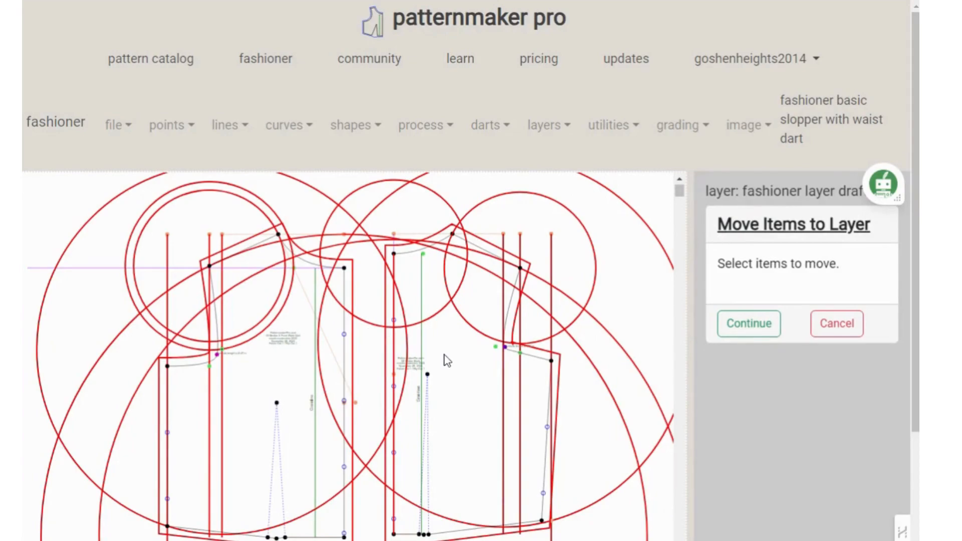
left_click(394, 378)
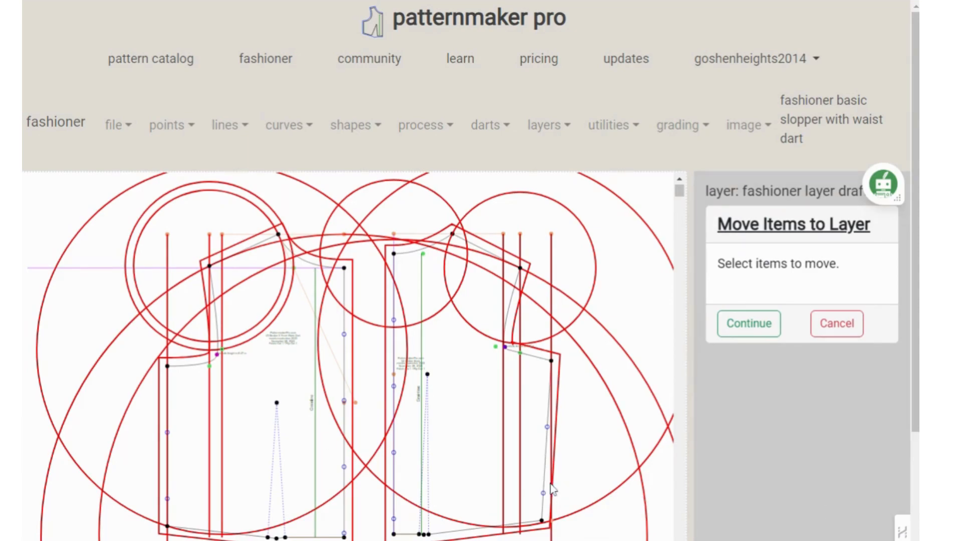
left_click(757, 332)
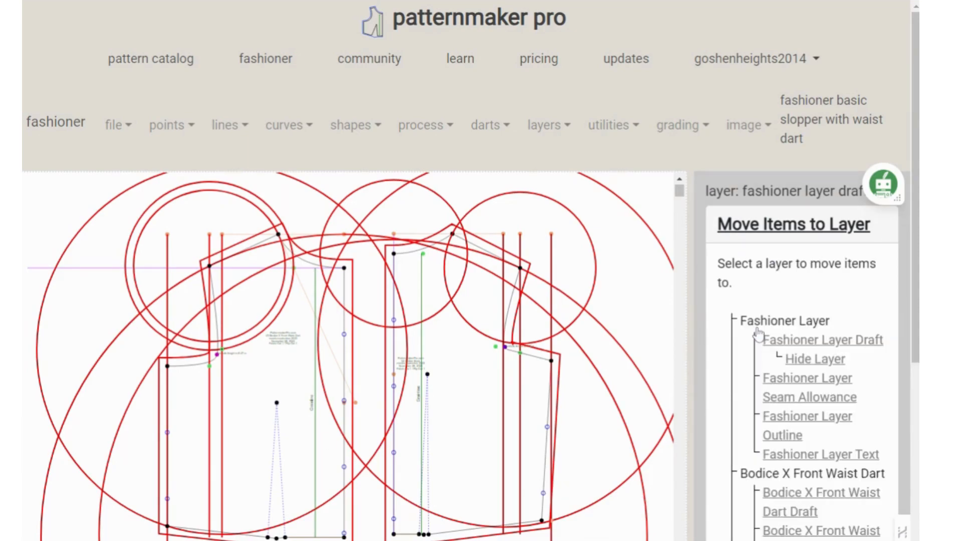
left_click(815, 360)
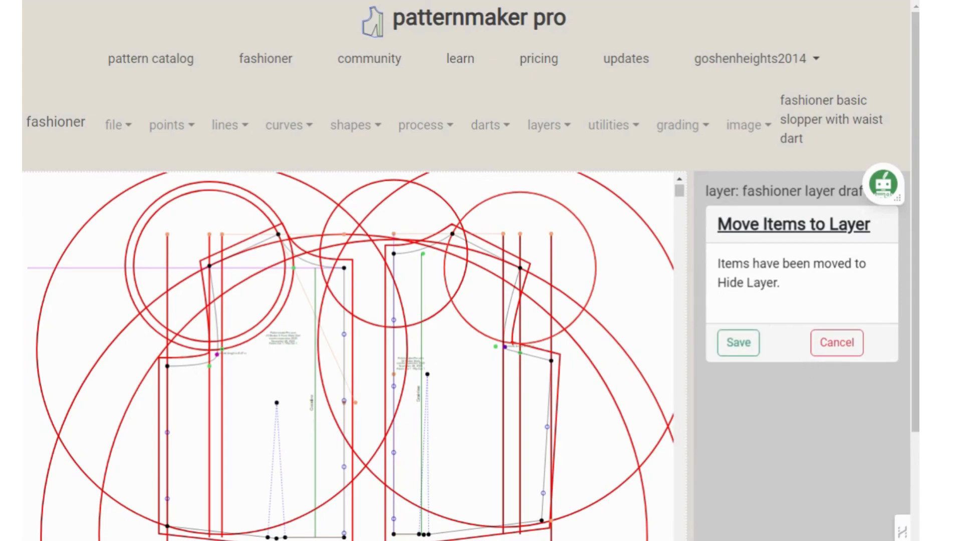
left_click(740, 344)
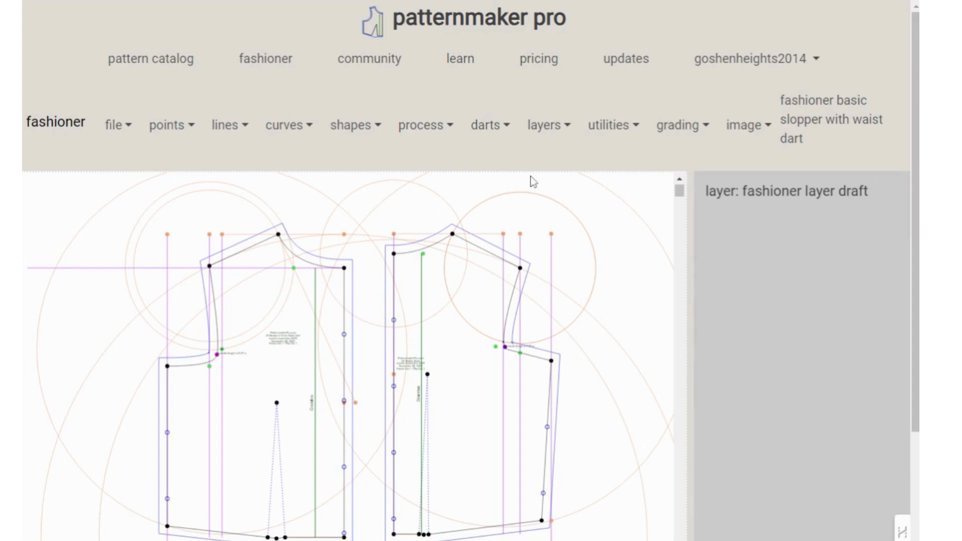
- Turn off the visibility of the Hide Layer
left_click(537, 127)
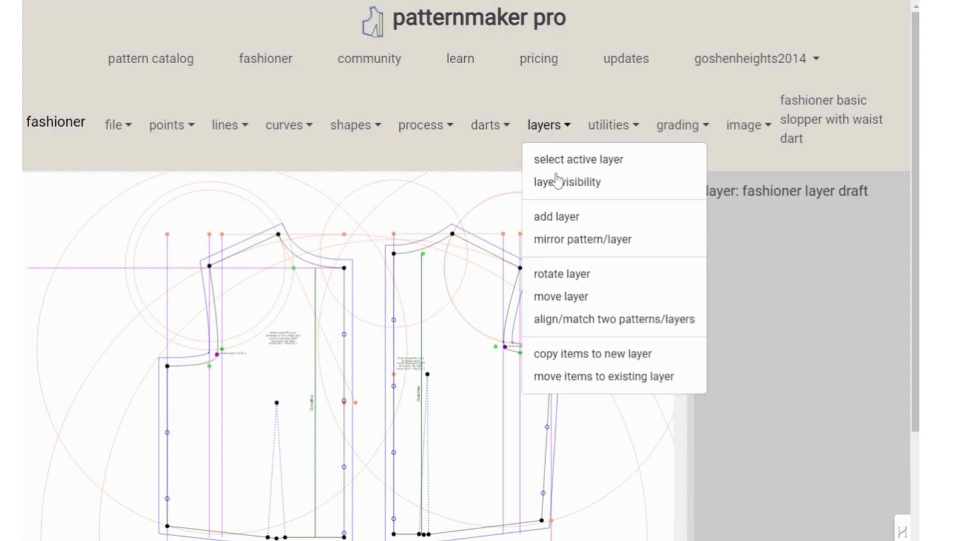
left_click(571, 182)
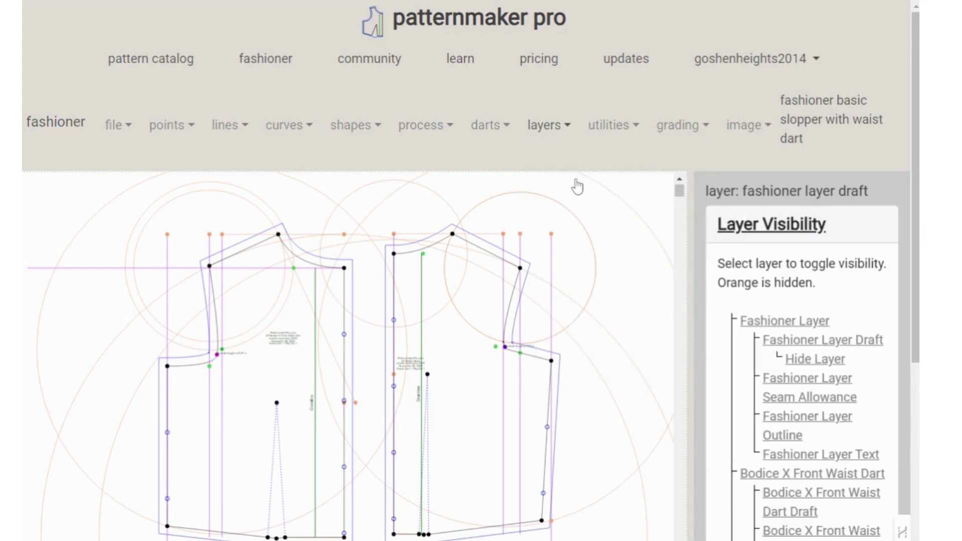
left_click(829, 367)
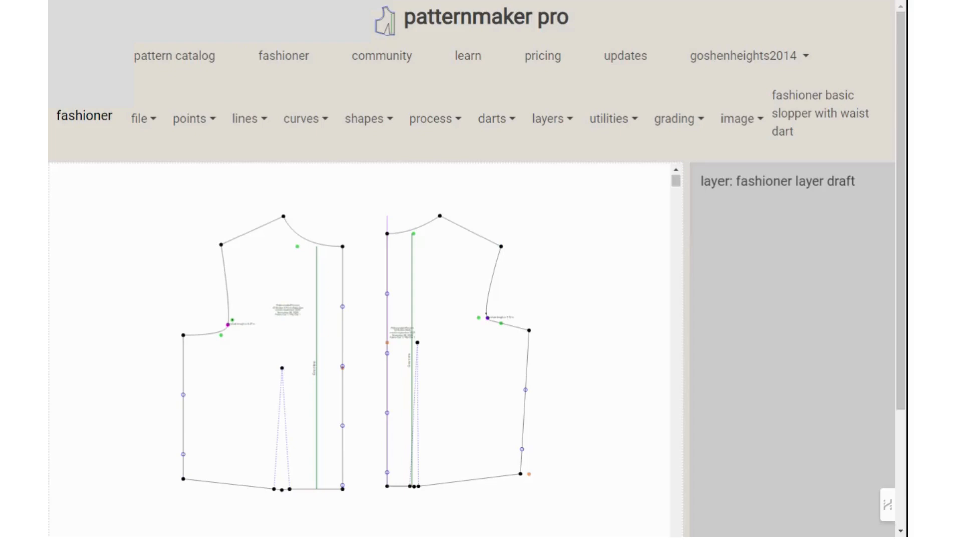
scroll(597, 247, "up", 2)
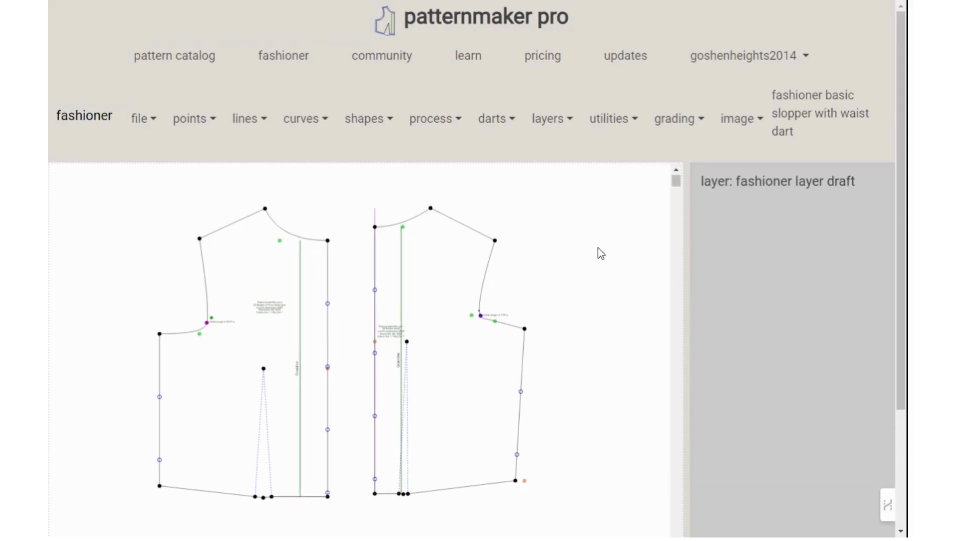
scroll(597, 248, "down", 2)
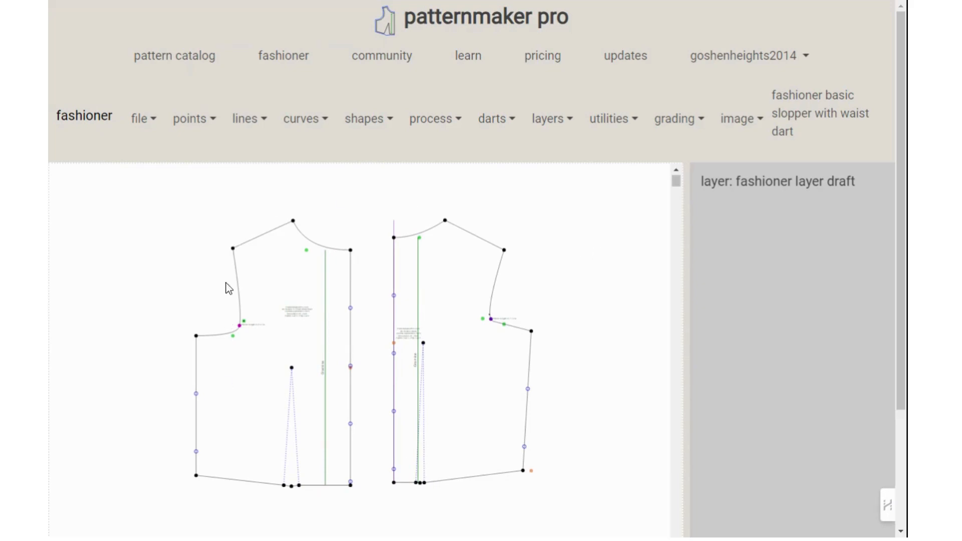
- Save the current state of the draft under the name "basic blk waist dart save state 20.12.23"
left_click(140, 128)
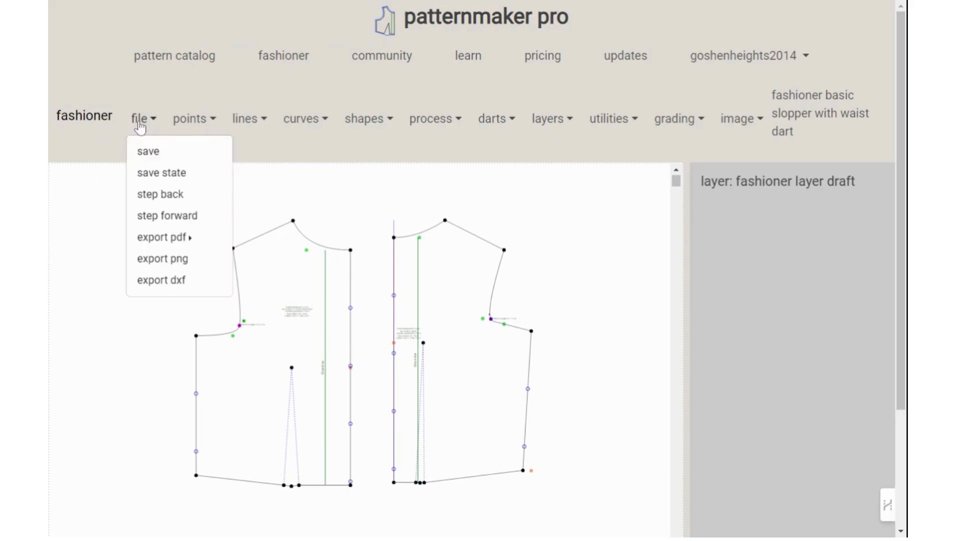
left_click(165, 175)
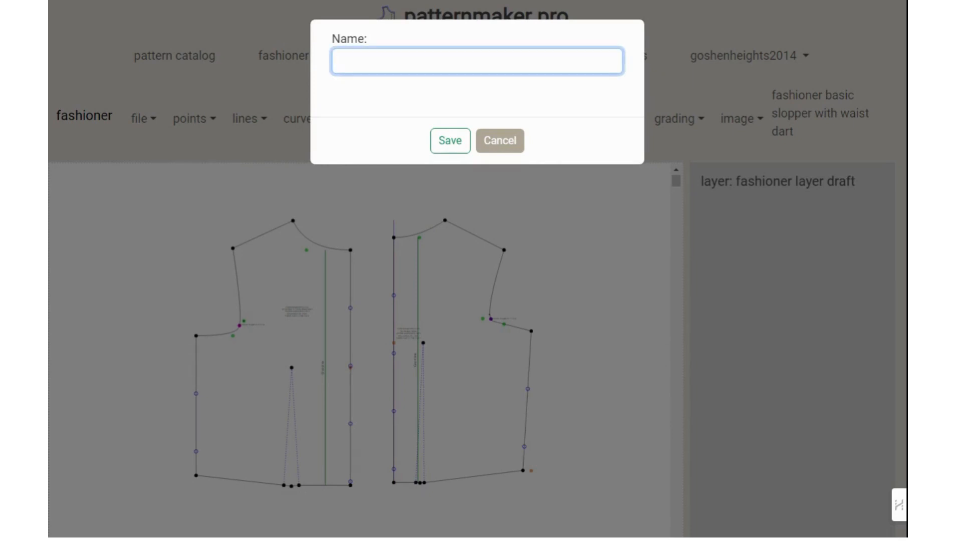
type("basic blk waist d")
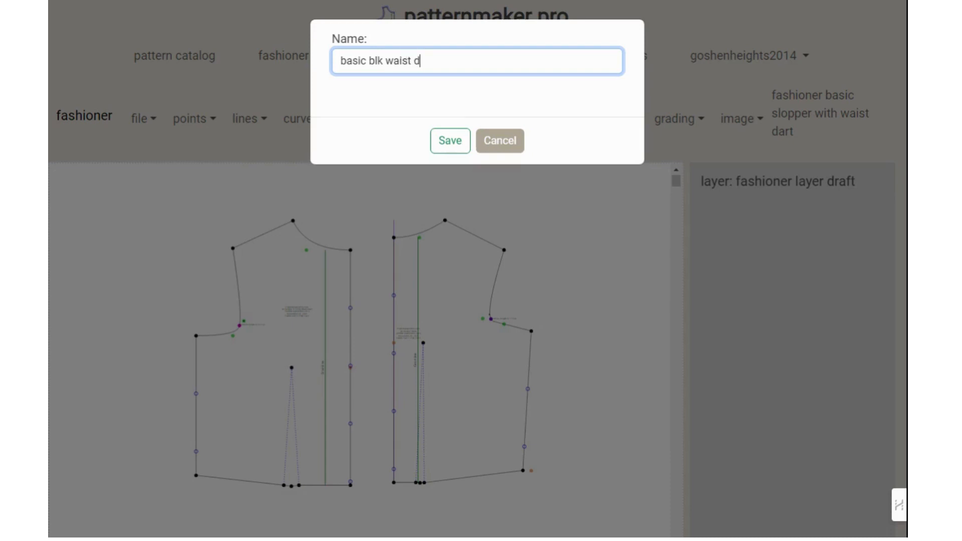
type("art save state 20")
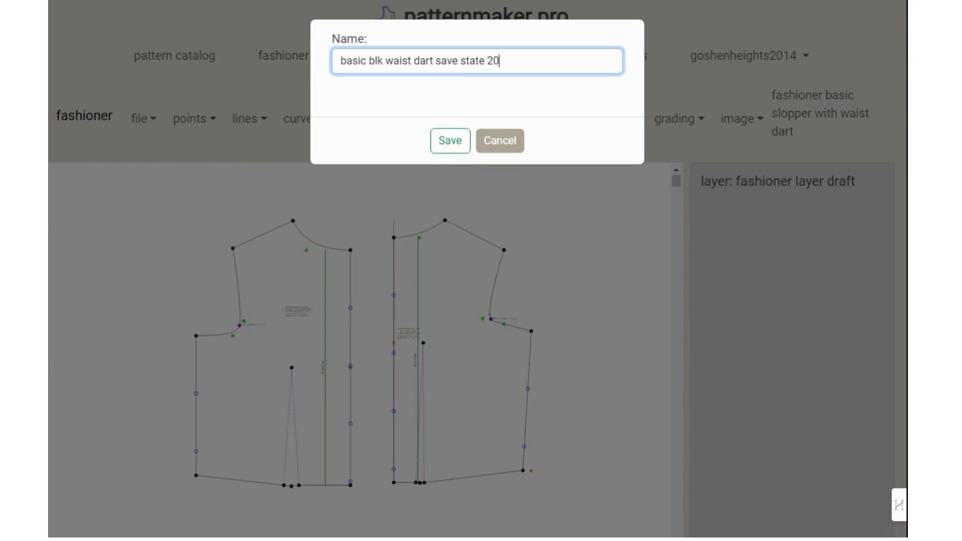
type(".12.23")
left_click(451, 141)
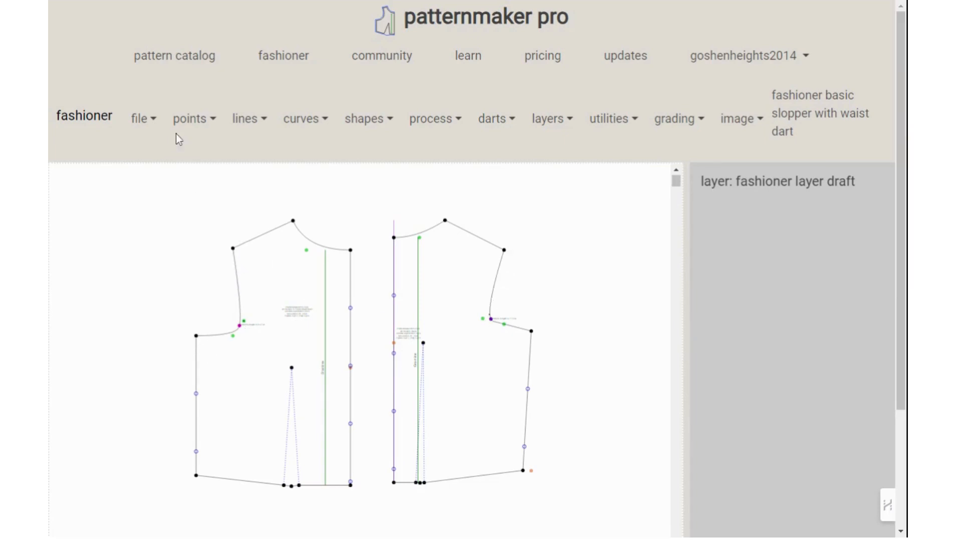
- Split the front bodice's armhole curve with a point at its default midpoint position
left_click(190, 125)
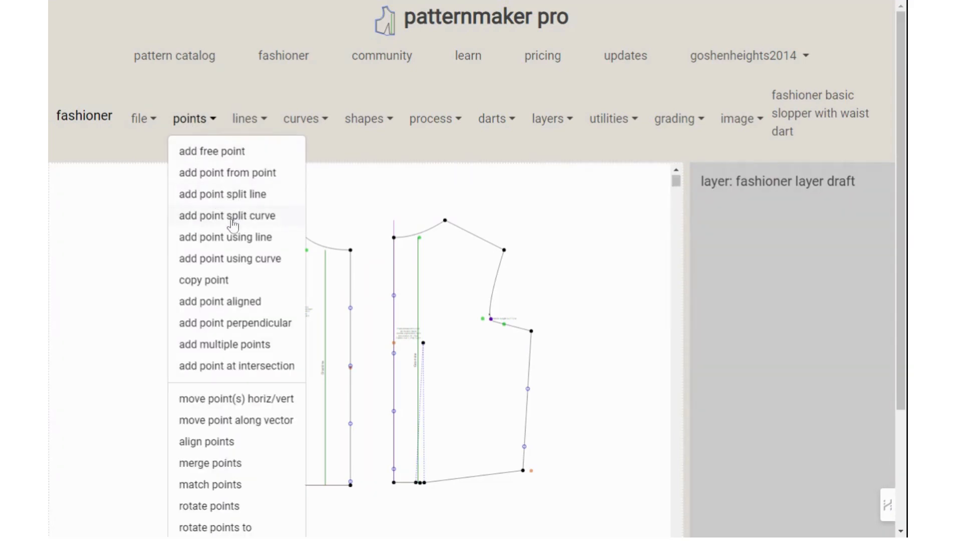
left_click(247, 225)
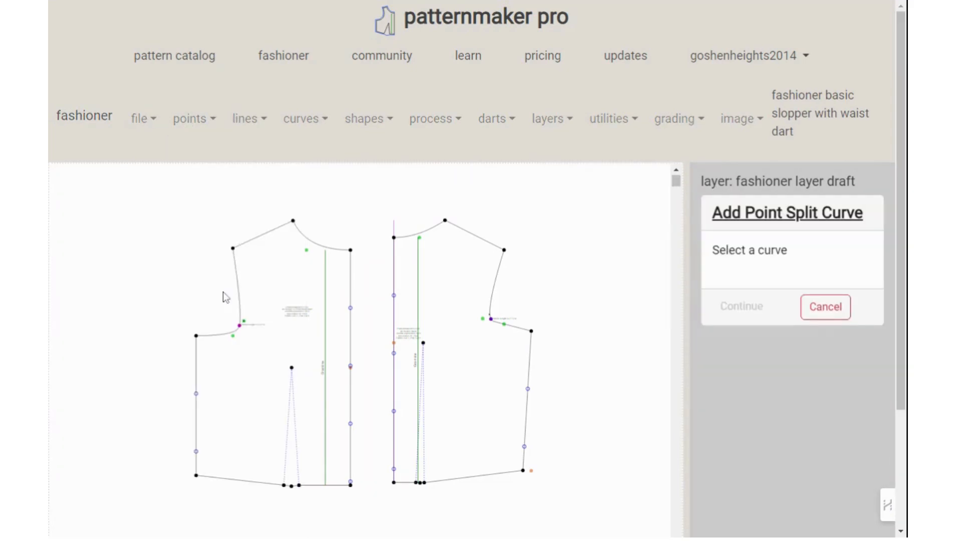
left_click(237, 283)
left_click(741, 307)
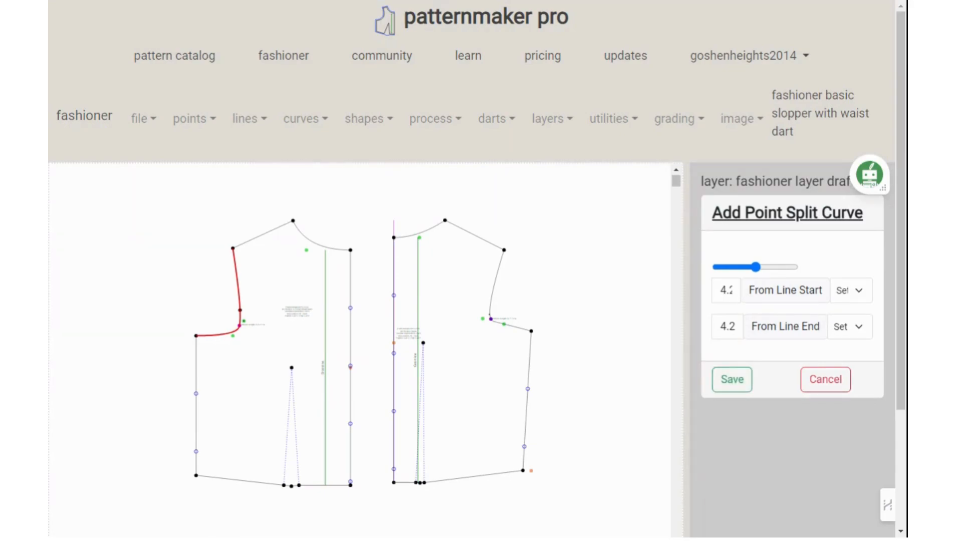
left_click(731, 382)
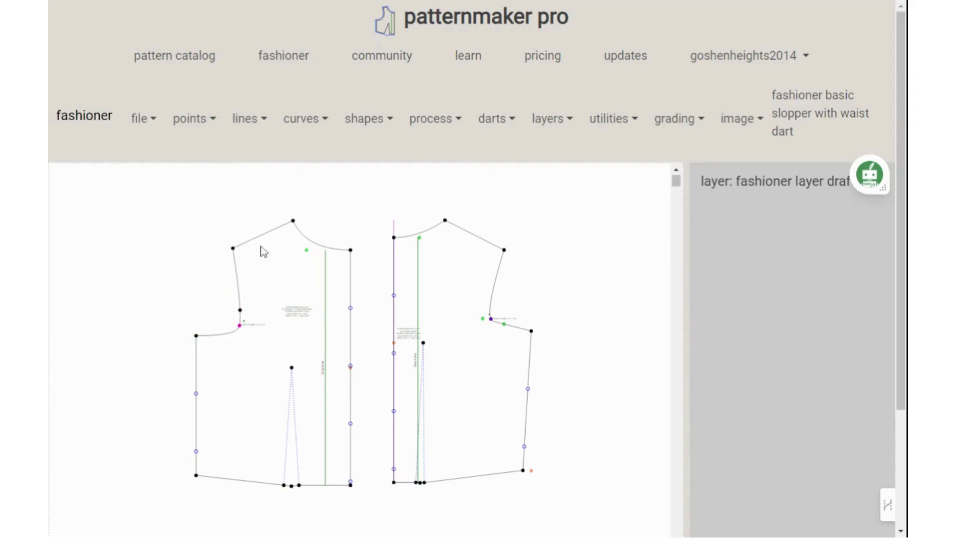
- Add a point that splits the back bodice's armhole curve
left_click(195, 124)
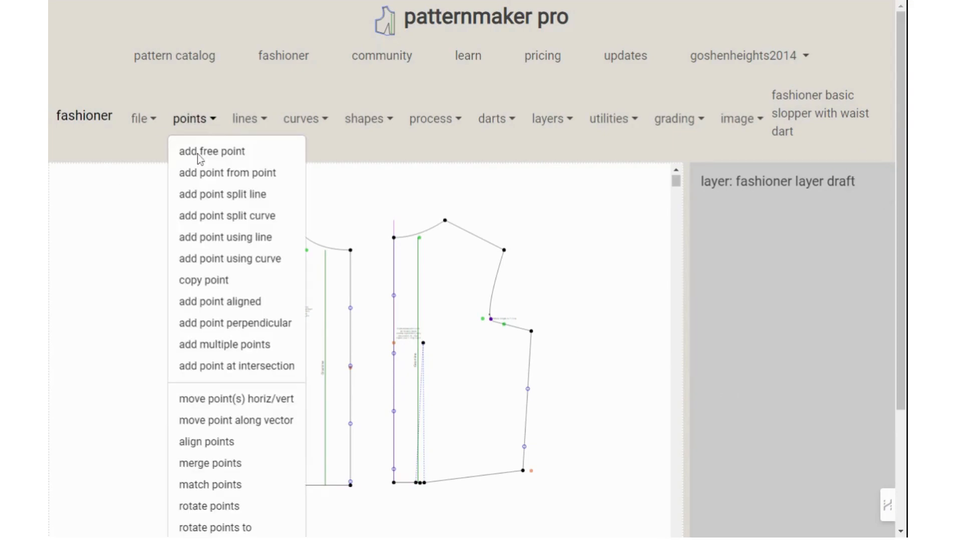
left_click(210, 216)
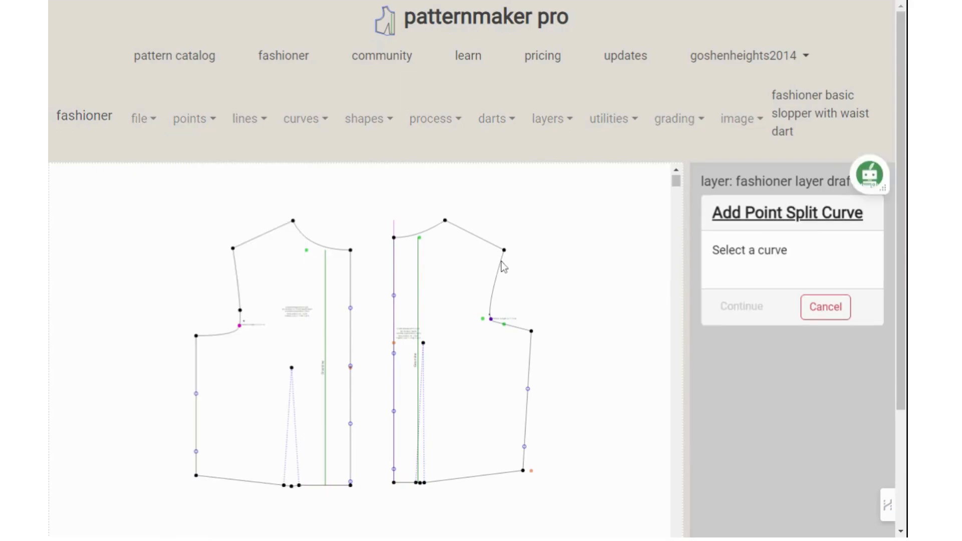
left_click(492, 290)
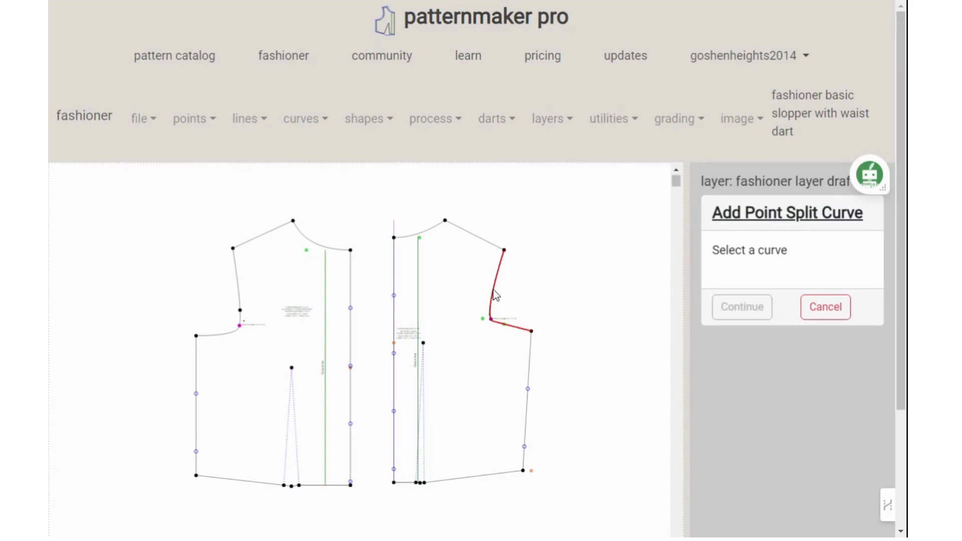
left_click(740, 315)
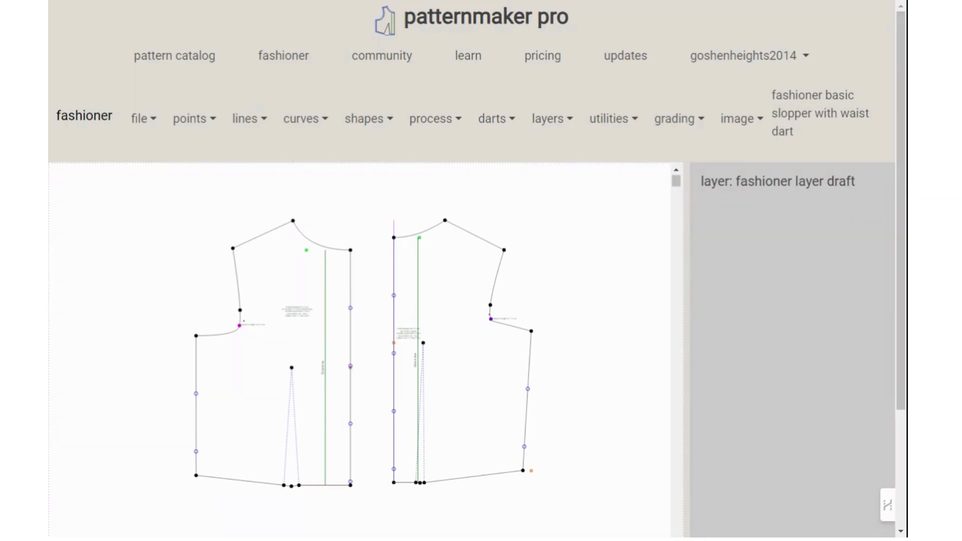
- Measure the distance from the front waist dart's tip to the centre front line
left_click(615, 120)
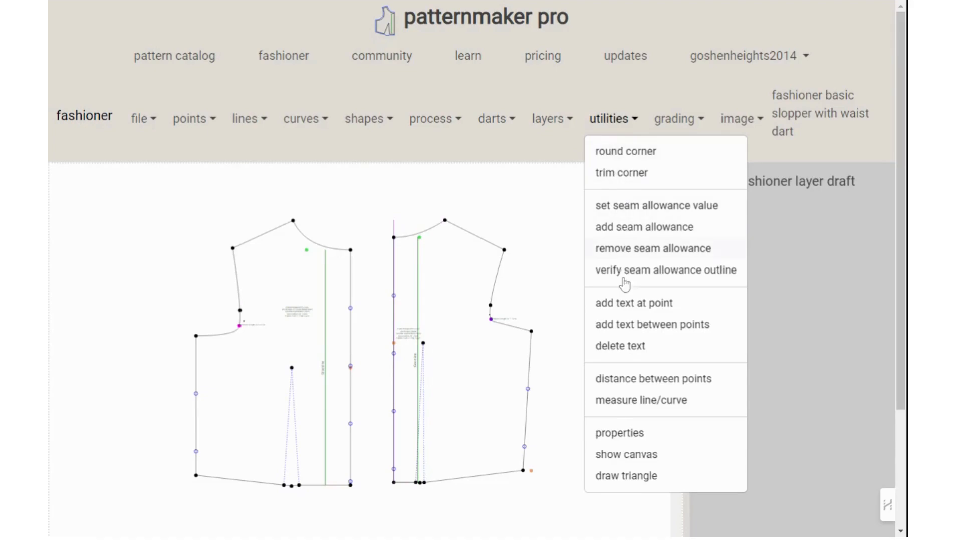
left_click(628, 382)
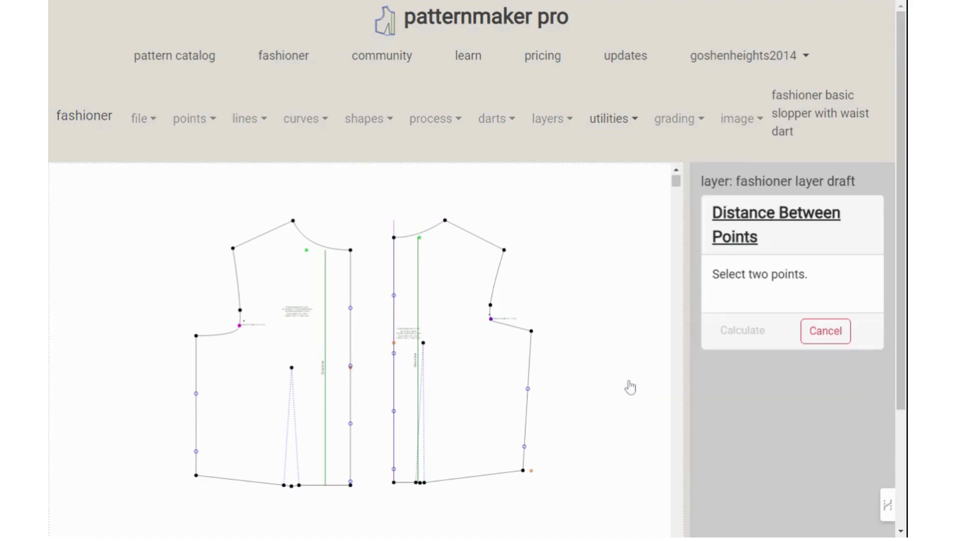
left_click(292, 369)
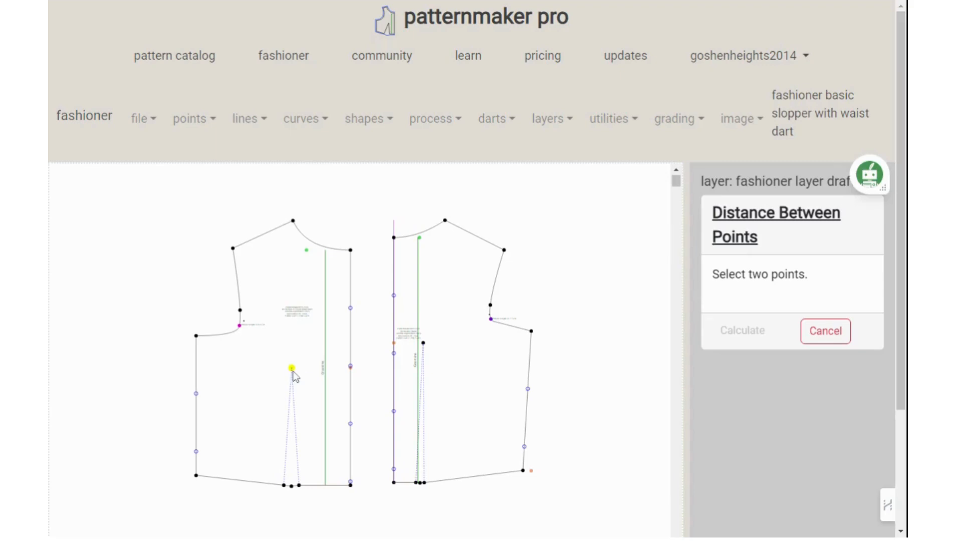
left_click(350, 369)
left_click(760, 330)
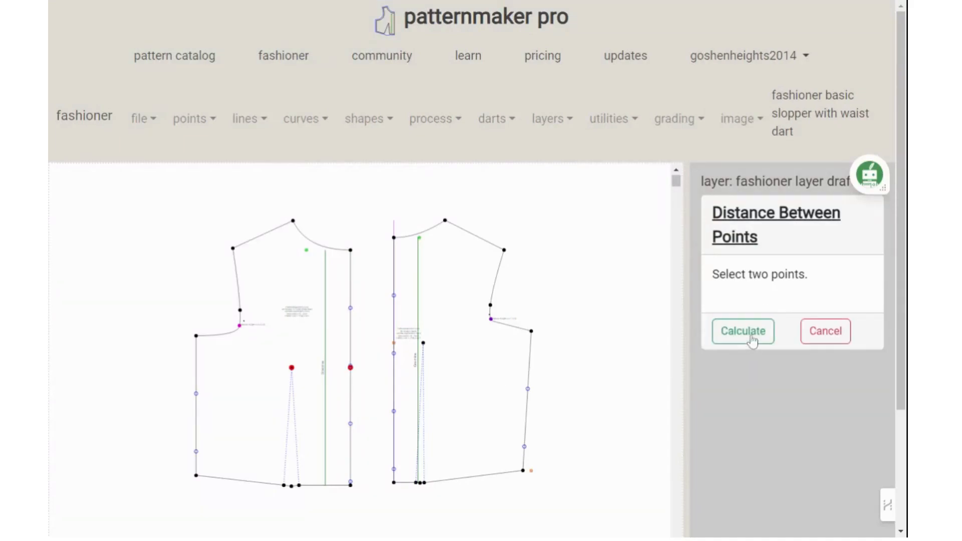
left_click(751, 338)
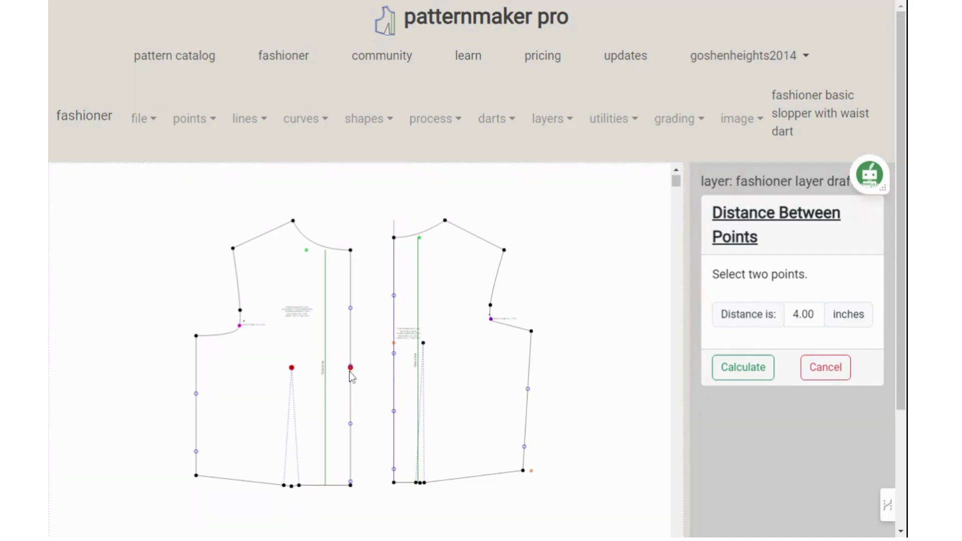
left_click(824, 368)
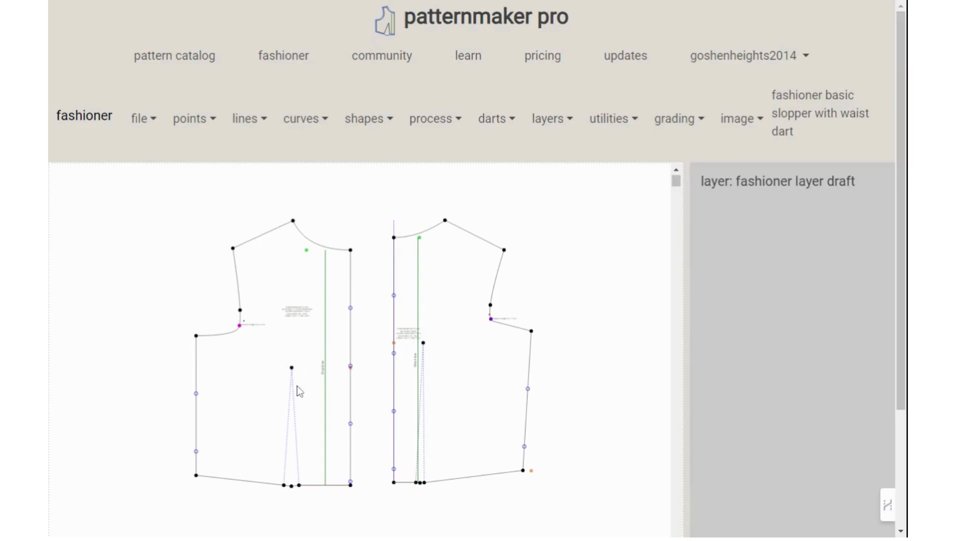
- Add a point from the front waist dart's tip, offset 0 inches in X and 4 inches in Y
left_click(199, 129)
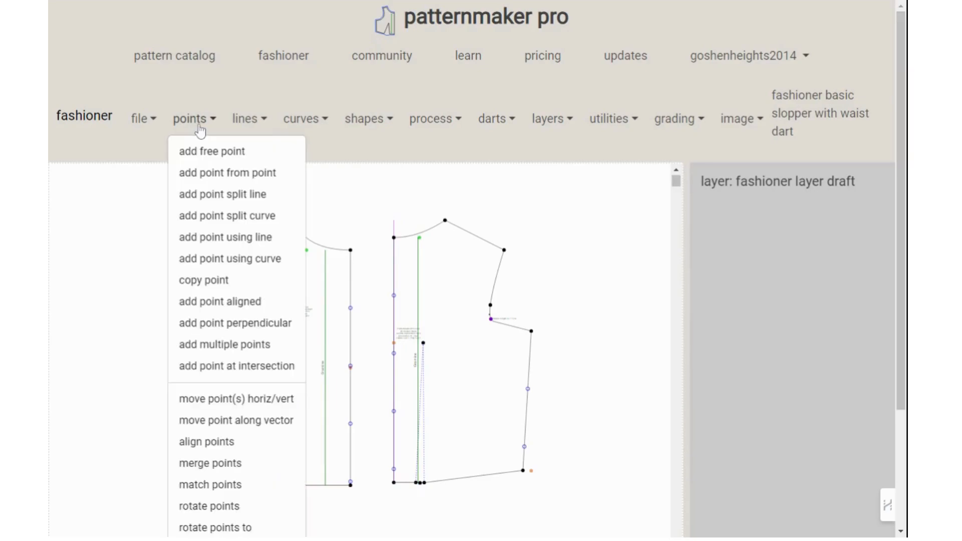
left_click(195, 173)
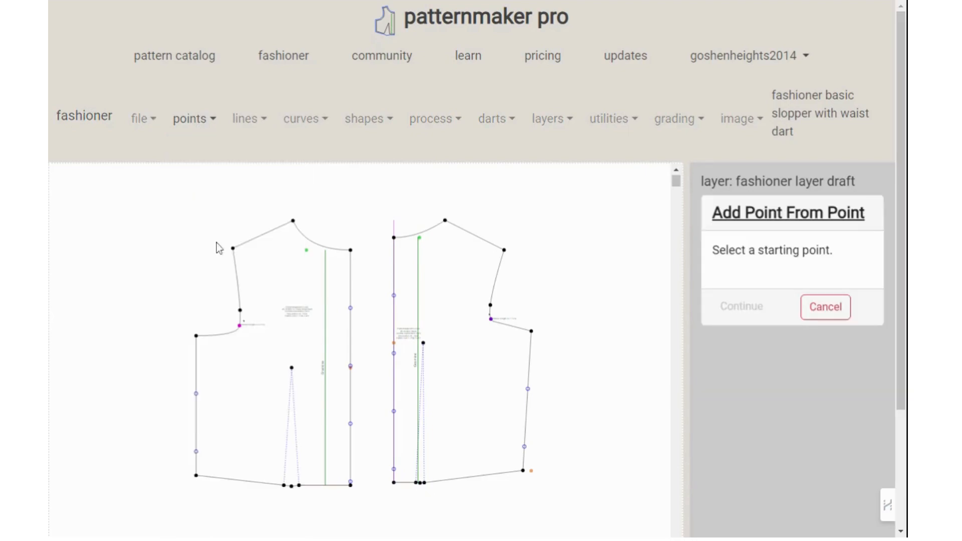
left_click(291, 369)
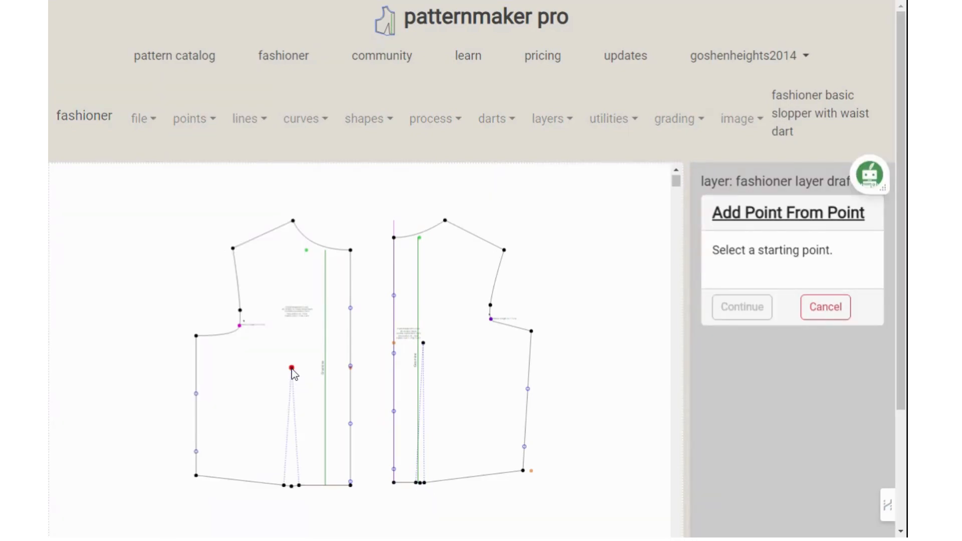
left_click(754, 313)
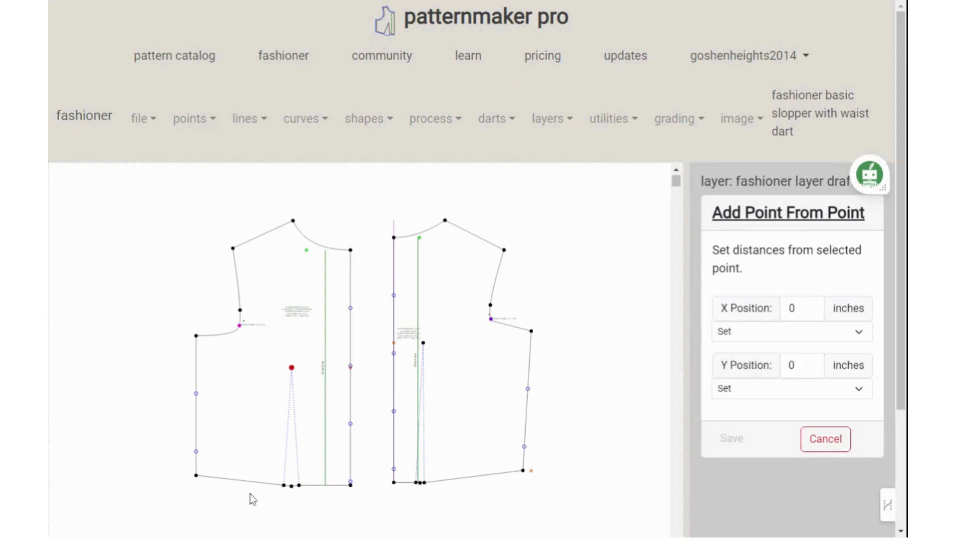
left_click(793, 366)
key("BackSpace")
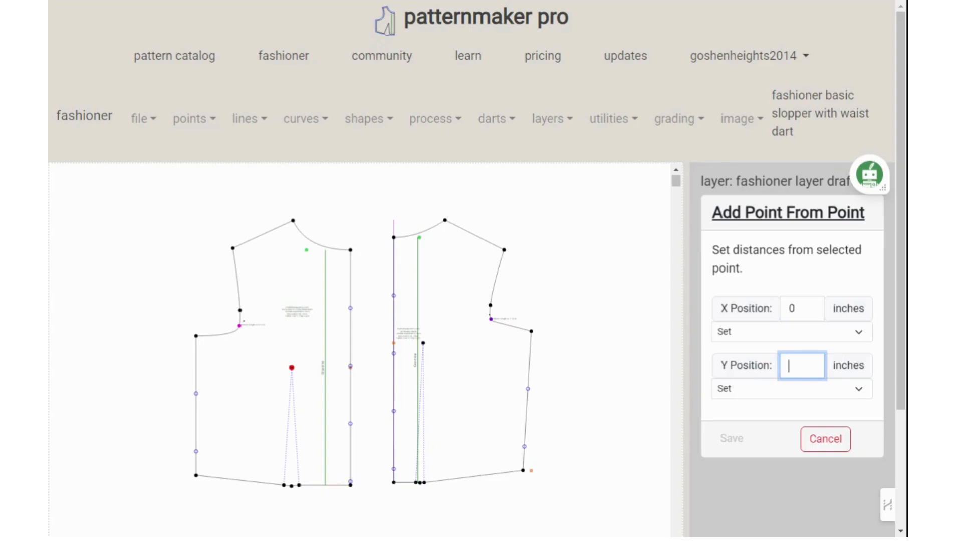
type("4")
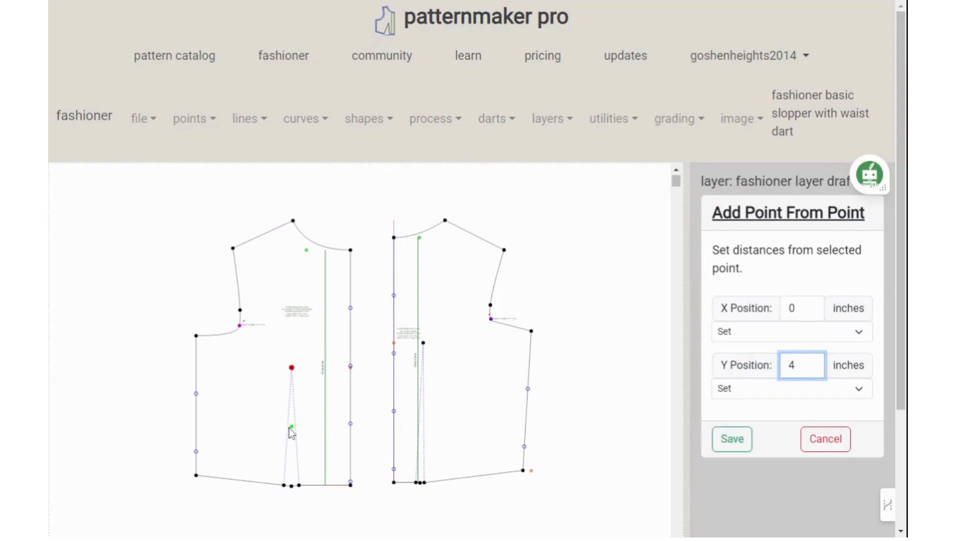
left_click(731, 440)
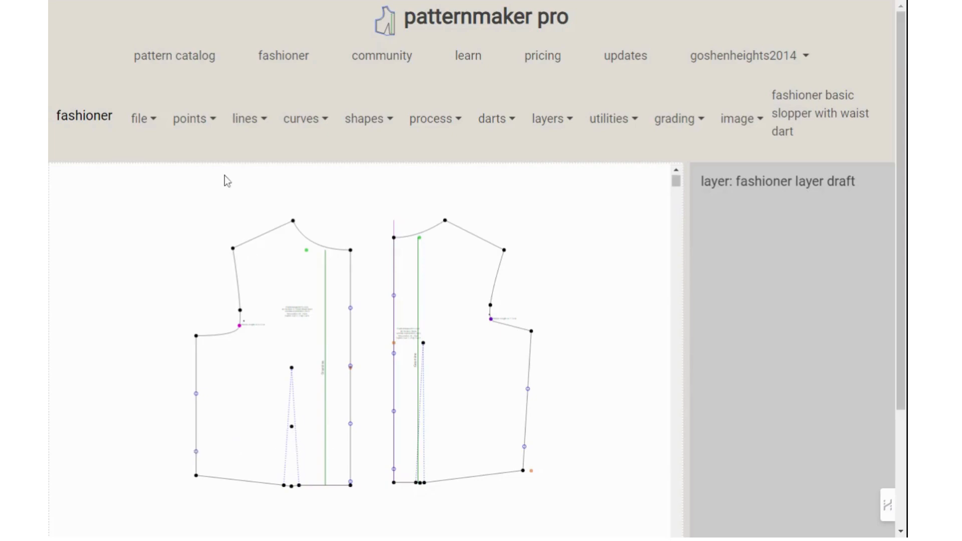
- Add a second point 2 inches directly below the lower construction point inside the front waist dart
left_click(199, 125)
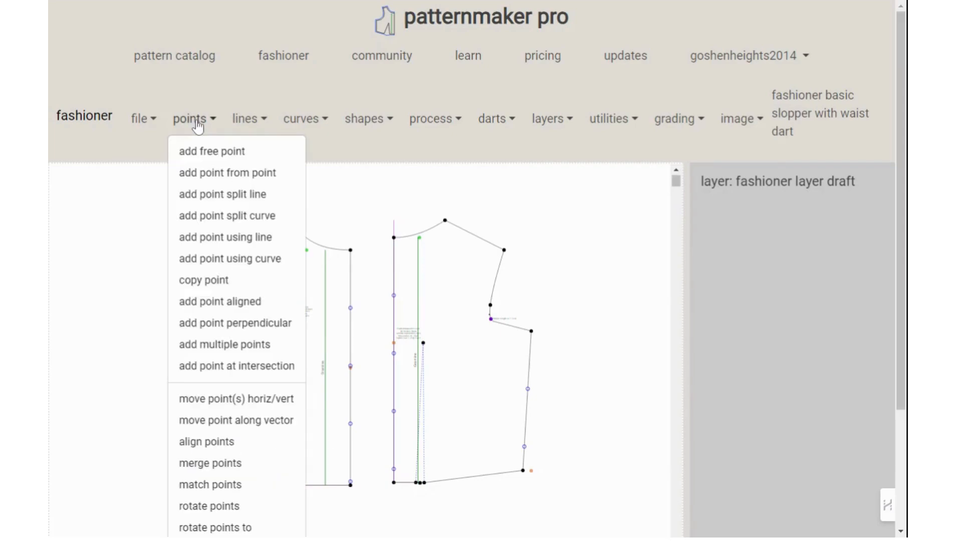
left_click(221, 174)
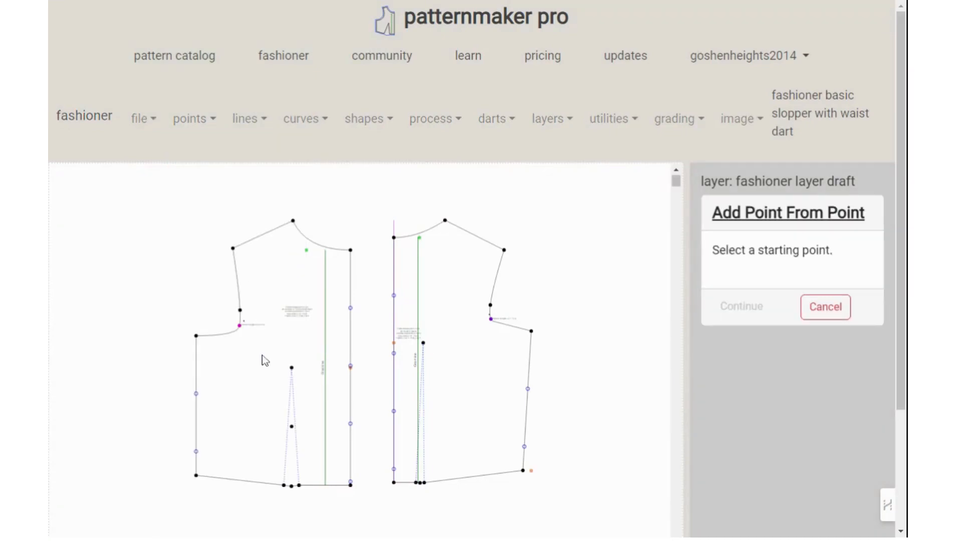
left_click(291, 426)
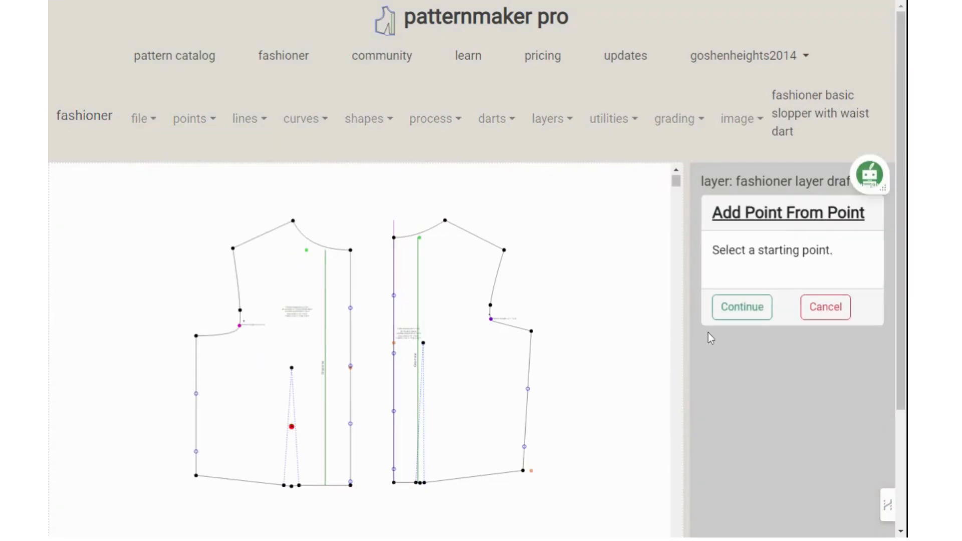
left_click(757, 307)
left_click(793, 365)
key("BackSpace")
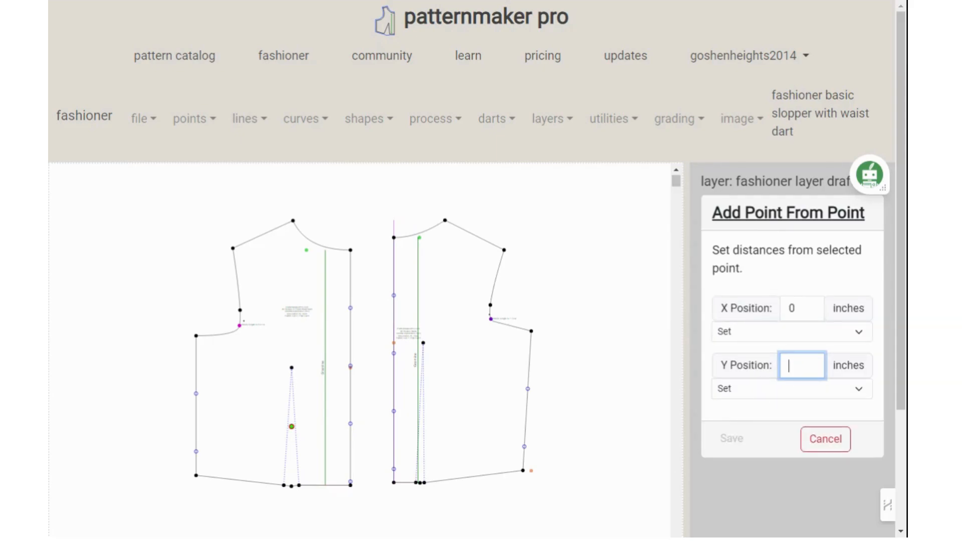
type("2")
left_click(732, 439)
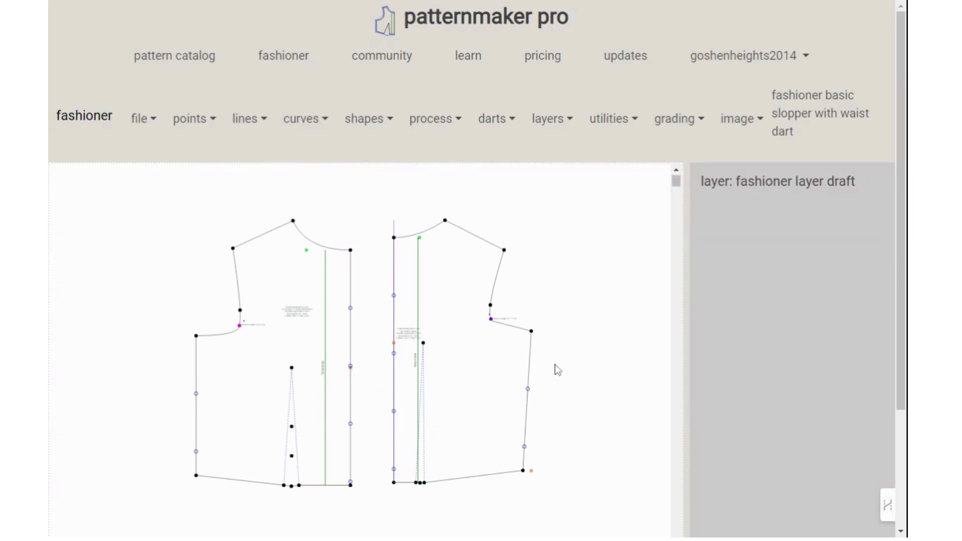
- Add a horizontal reference line through the front waist dart's tip
left_click(259, 120)
left_click(277, 195)
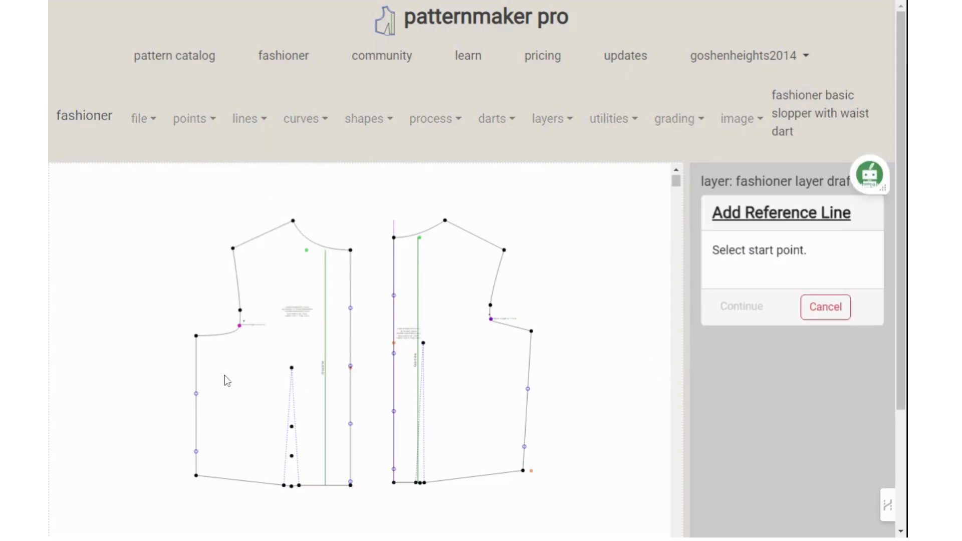
left_click(292, 368)
left_click(751, 313)
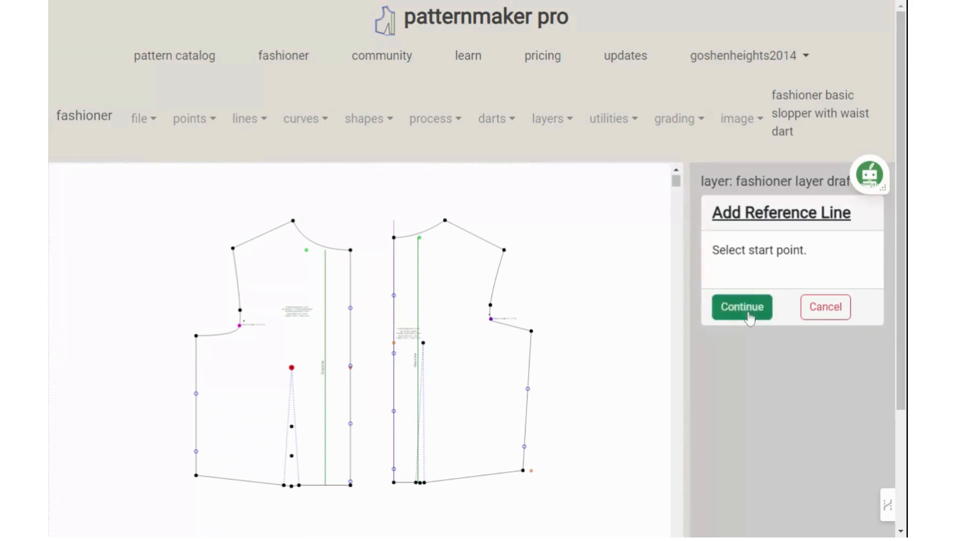
left_click(718, 287)
left_click(743, 369)
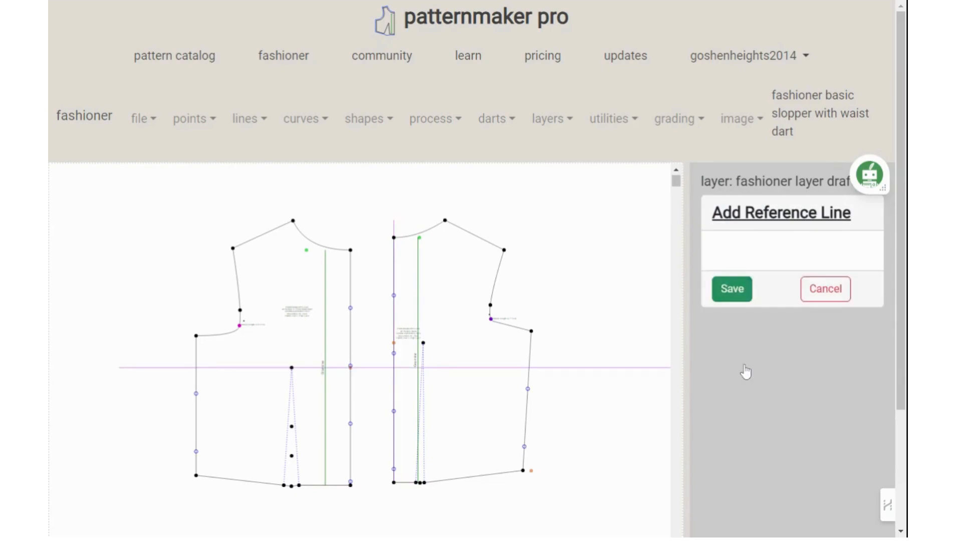
left_click(731, 288)
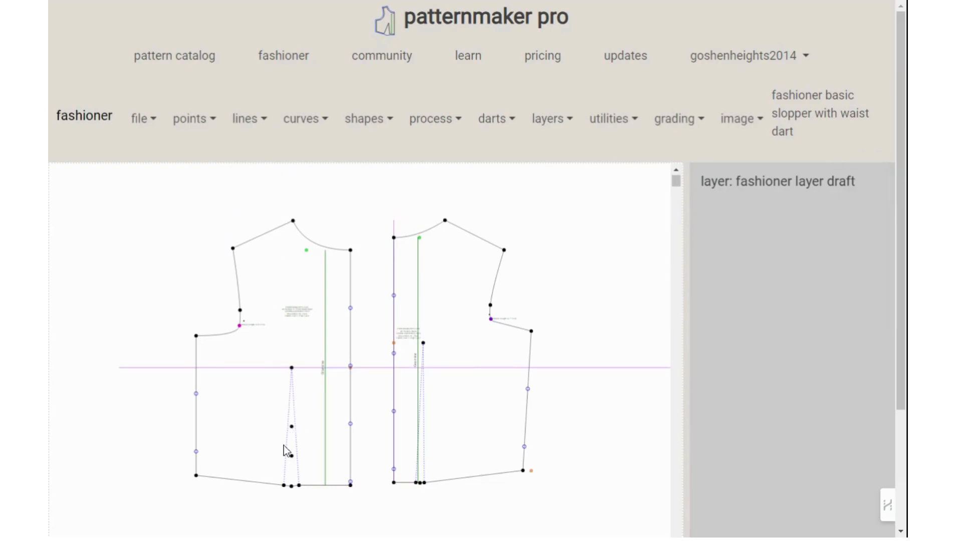
- Add a horizontal reference line through the point 4 inches below the front dart tip
left_click(249, 128)
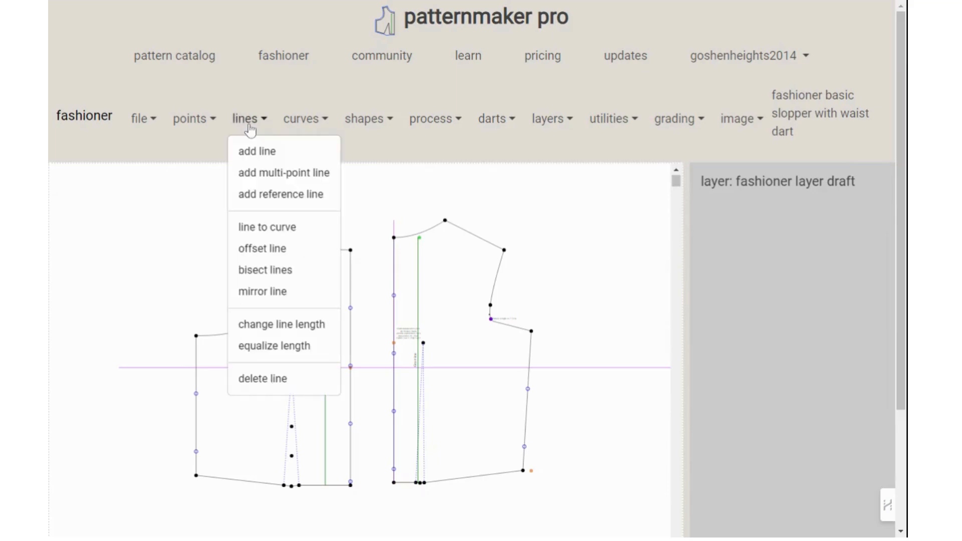
left_click(269, 202)
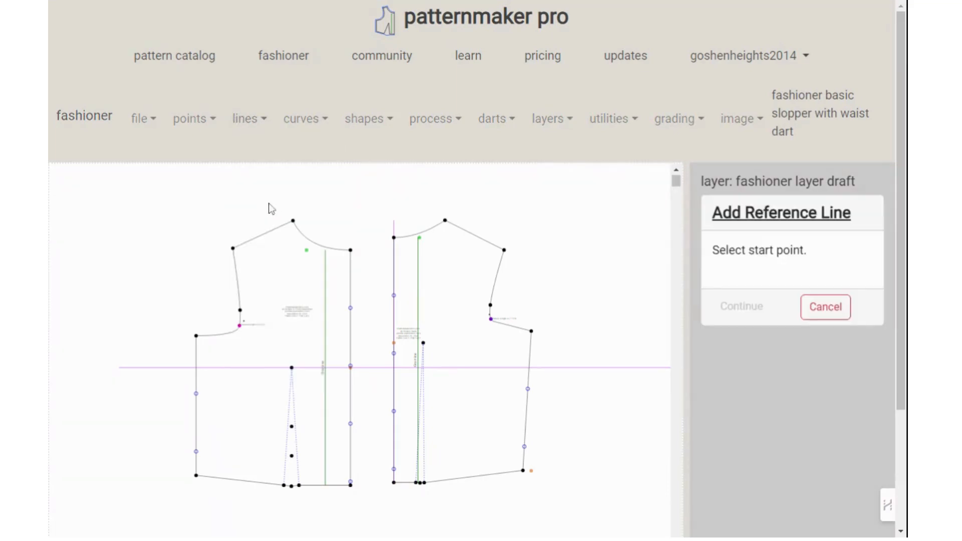
left_click(291, 426)
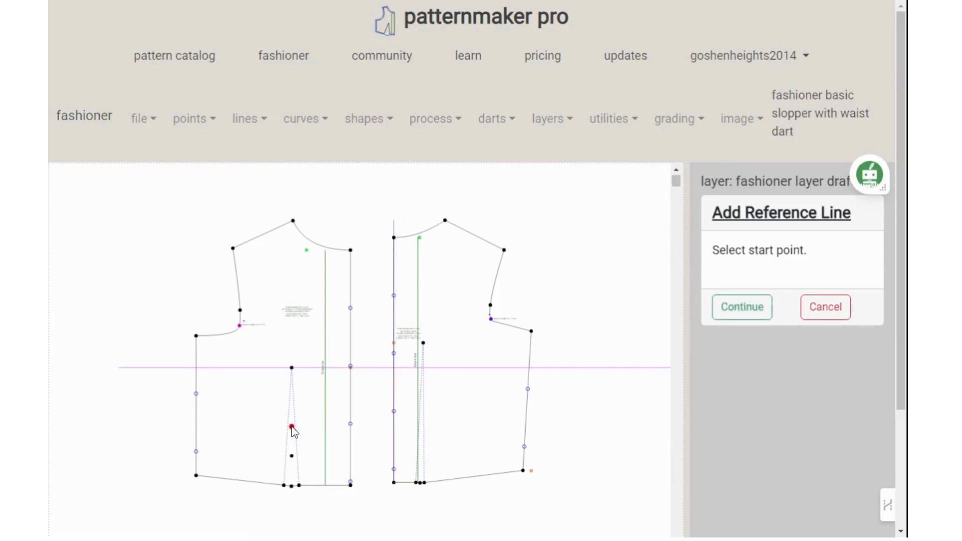
left_click(759, 312)
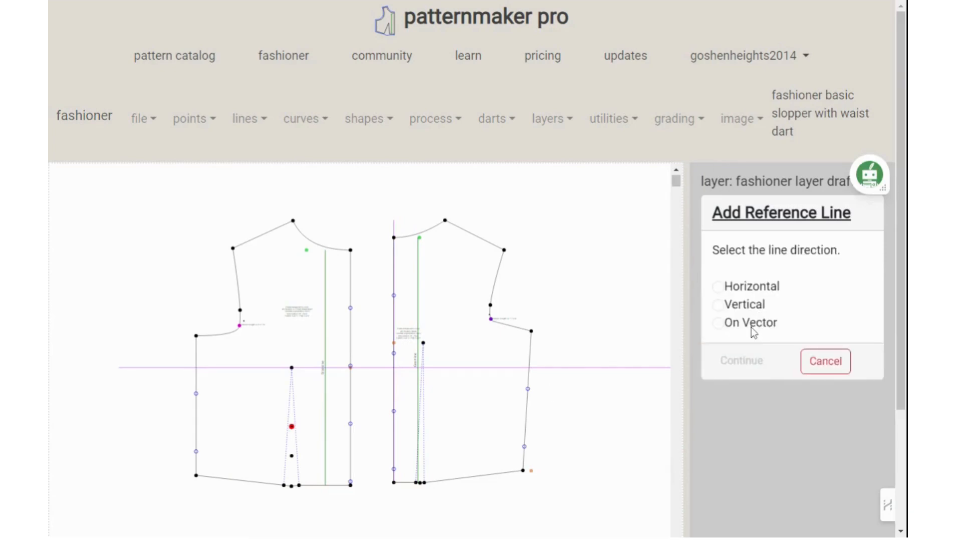
left_click(717, 290)
left_click(741, 362)
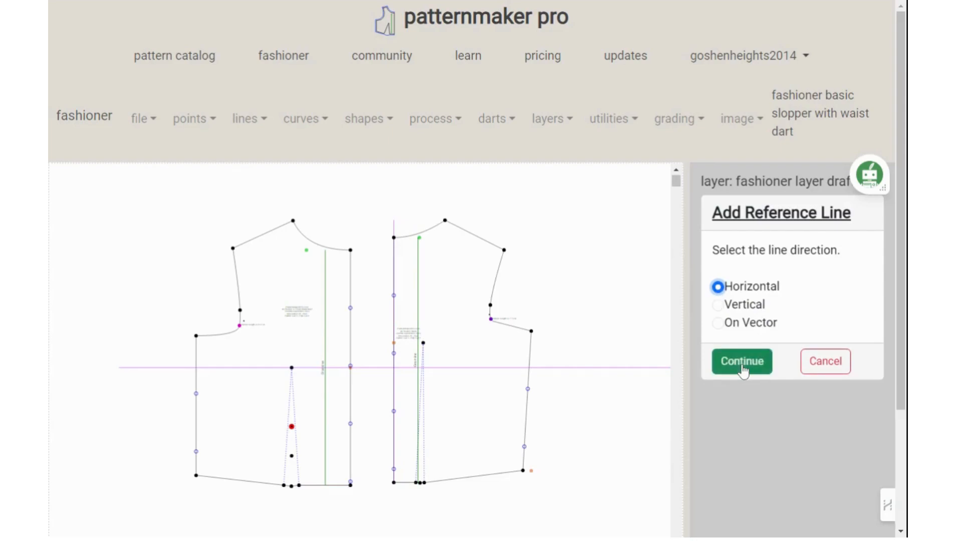
left_click(735, 295)
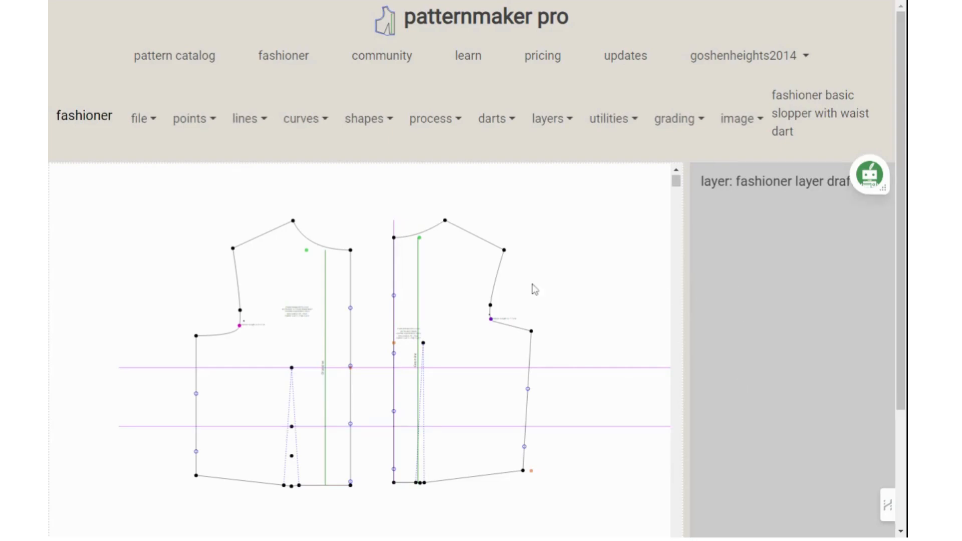
- Add a horizontal reference line through the lower of the two construction points inside the front waist dart
left_click(263, 120)
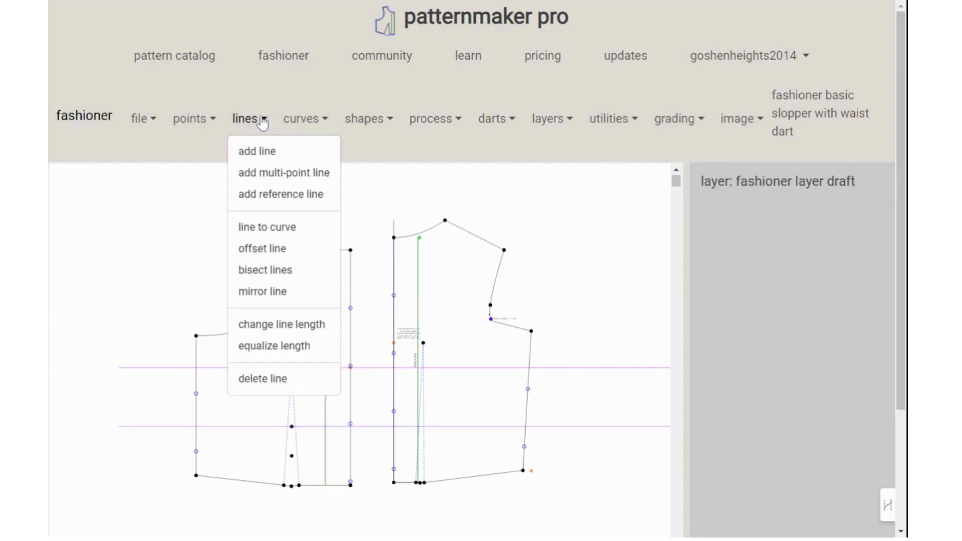
left_click(266, 195)
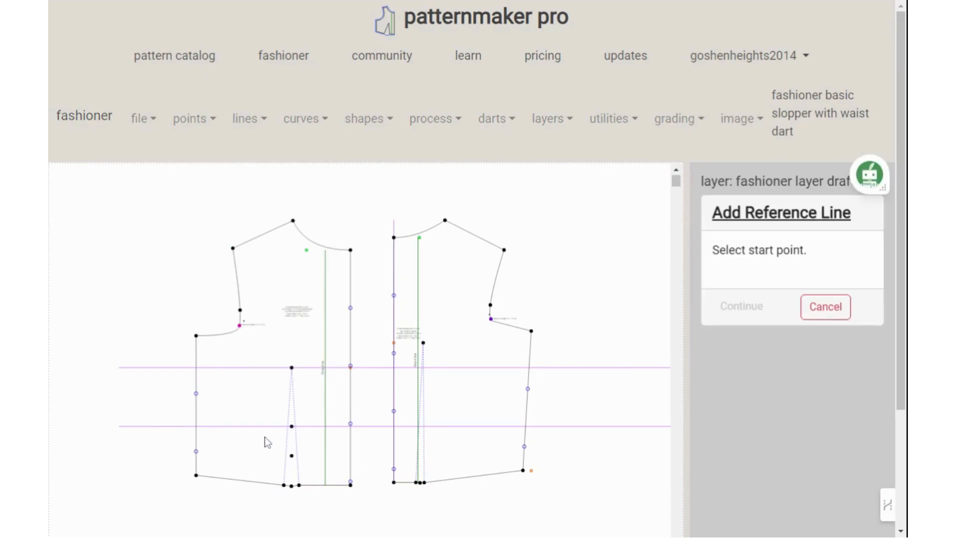
left_click(292, 456)
left_click(743, 310)
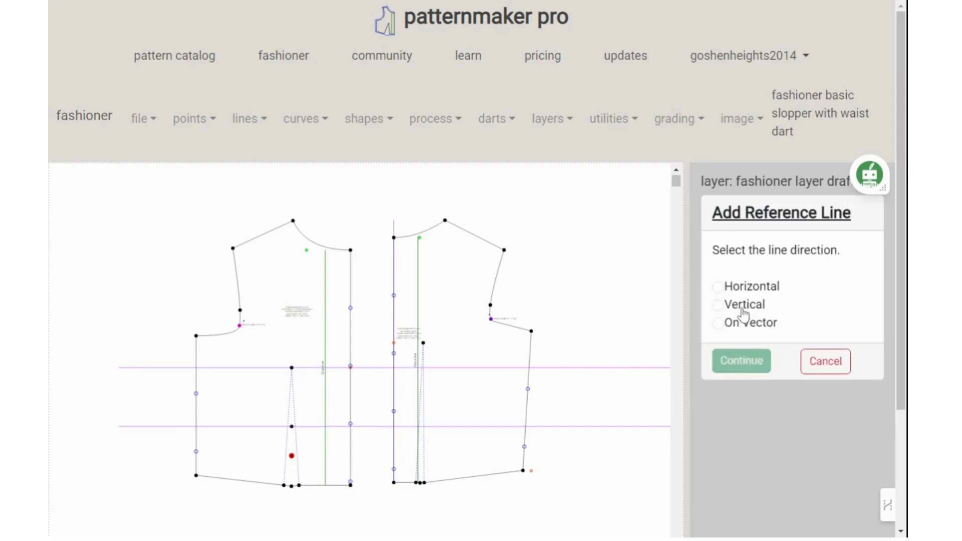
left_click(718, 289)
left_click(749, 369)
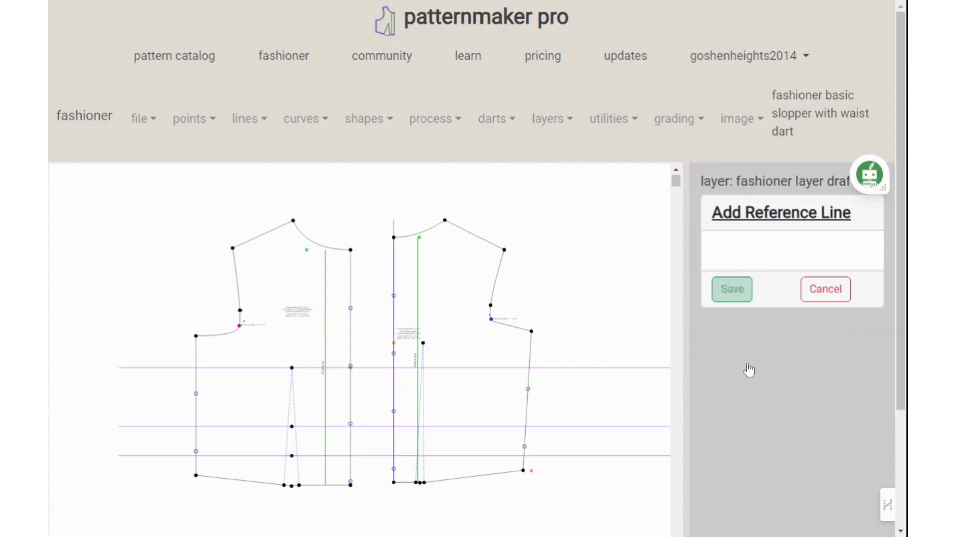
left_click(735, 292)
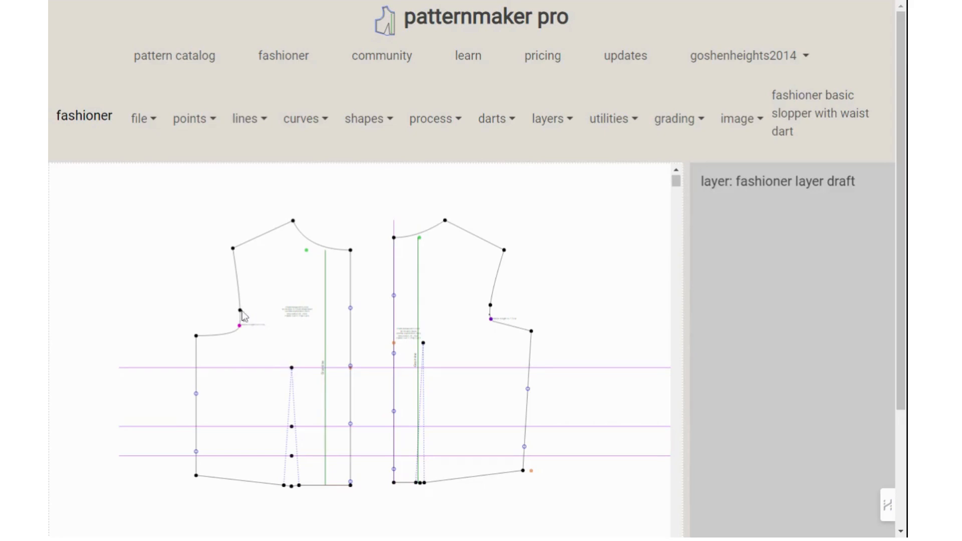
- Add a circle with a 0.5 inch radius centred on the split point of the front bodice's armhole curve
left_click(240, 303)
left_click(390, 125)
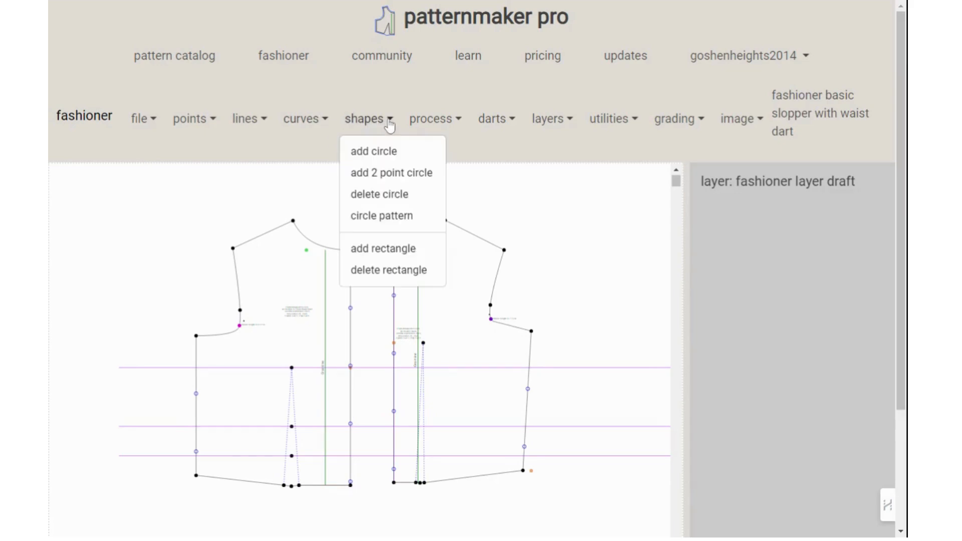
left_click(379, 151)
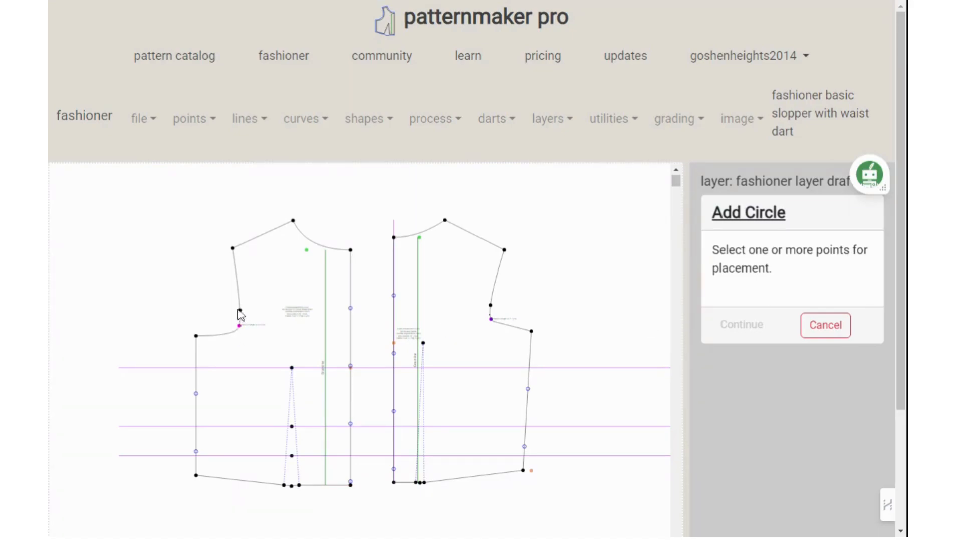
left_click(241, 311)
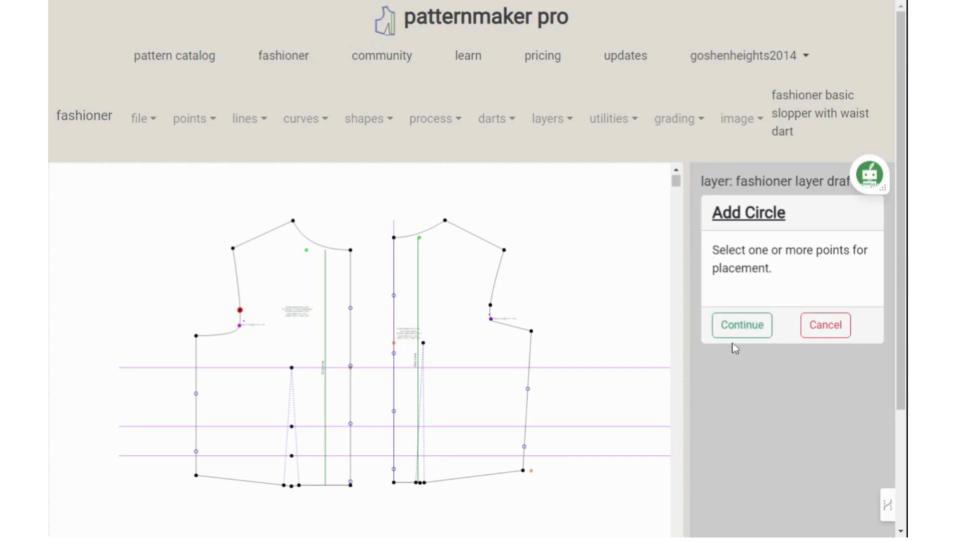
left_click(742, 328)
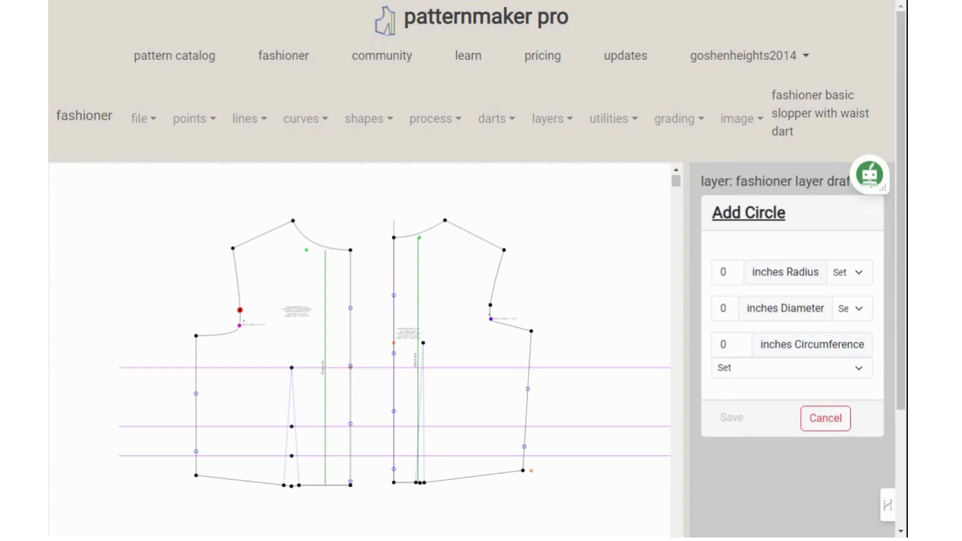
left_click(726, 272)
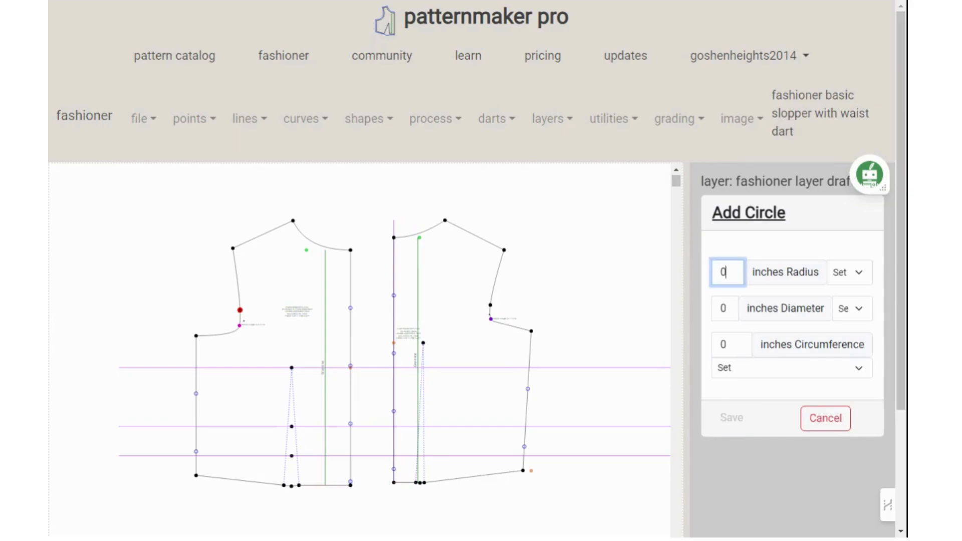
key("BackSpace")
type("0.5")
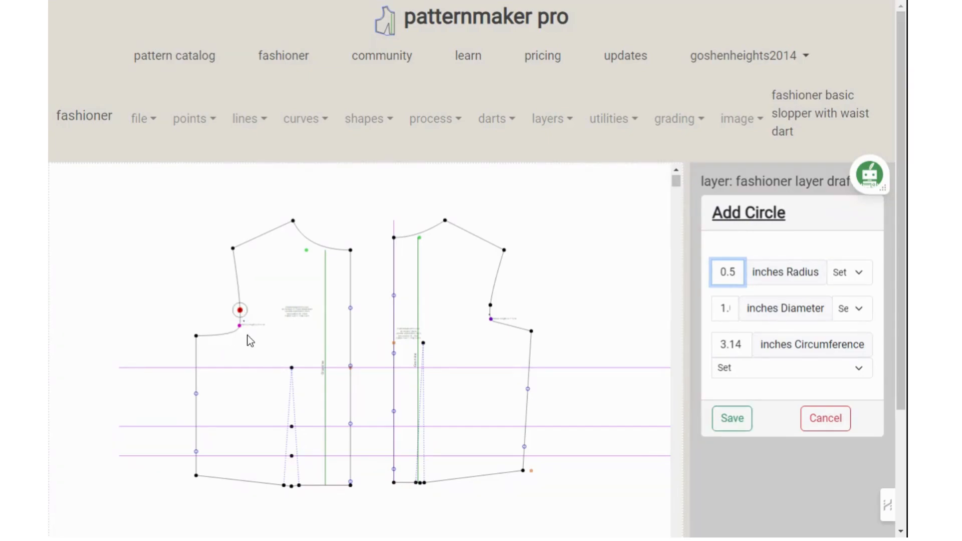
left_click(743, 423)
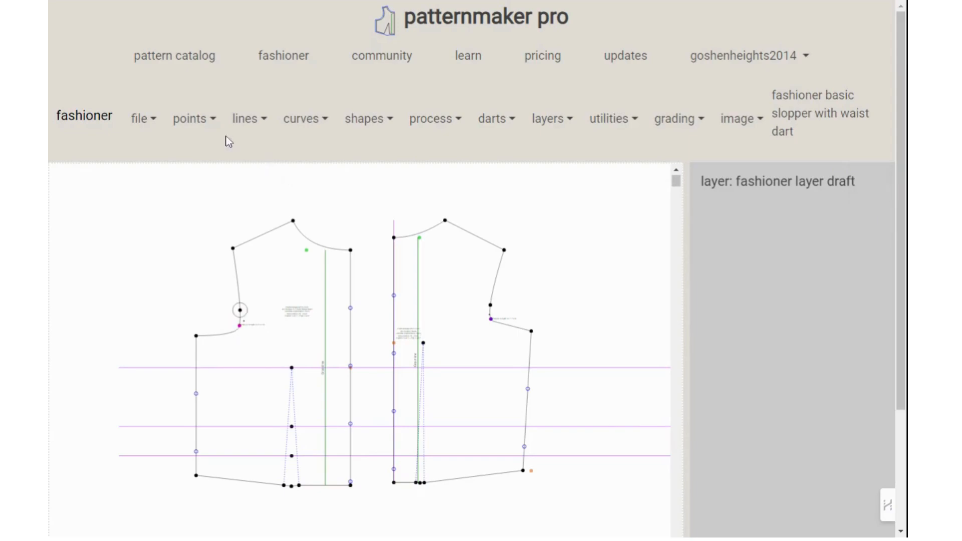
- Add a point where the 0.5 inch circle intersects the upper part of the front bodice's armhole curve
left_click(210, 121)
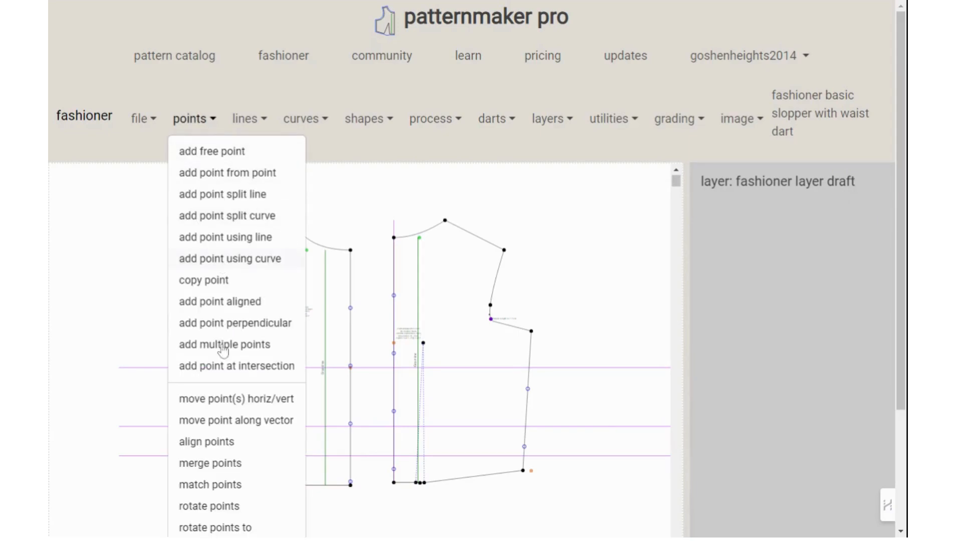
left_click(225, 368)
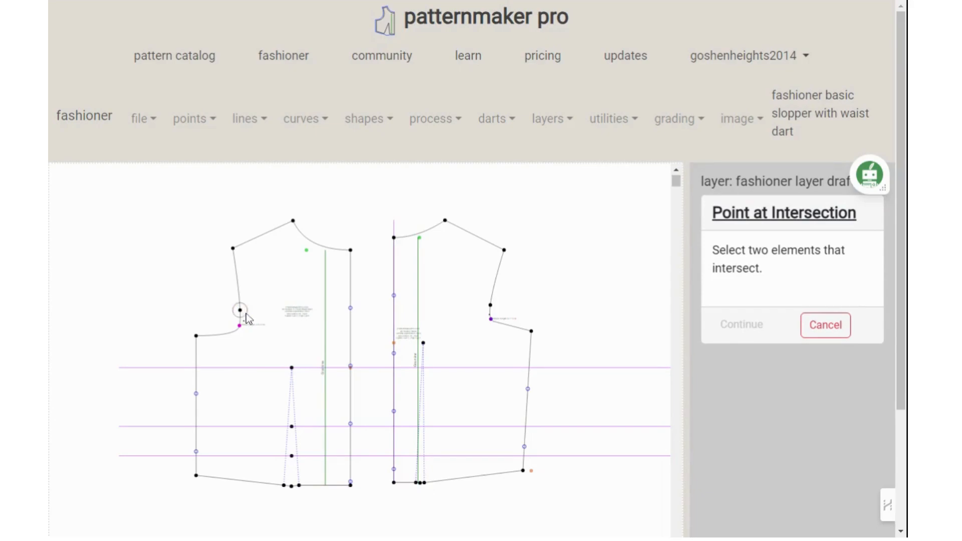
left_click(246, 306)
left_click(246, 307)
left_click(239, 291)
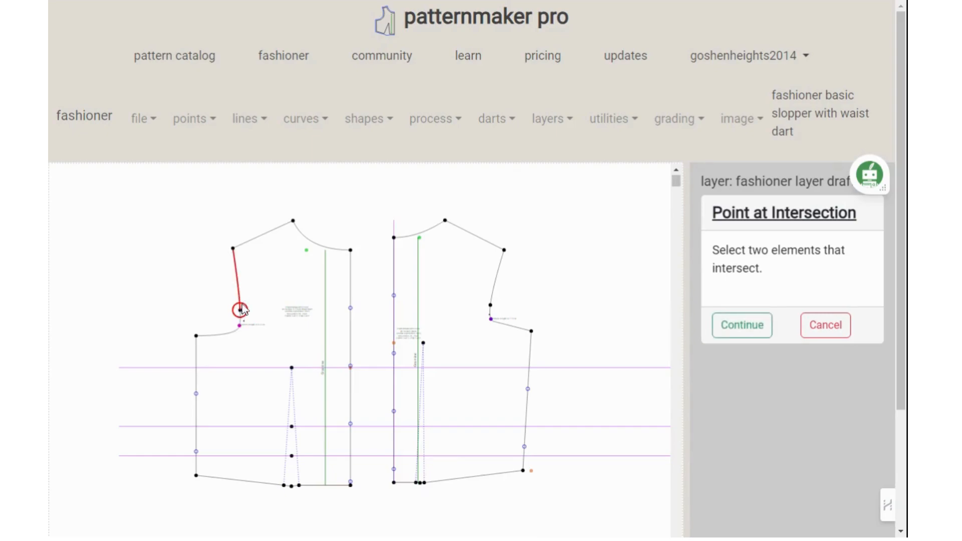
left_click(752, 326)
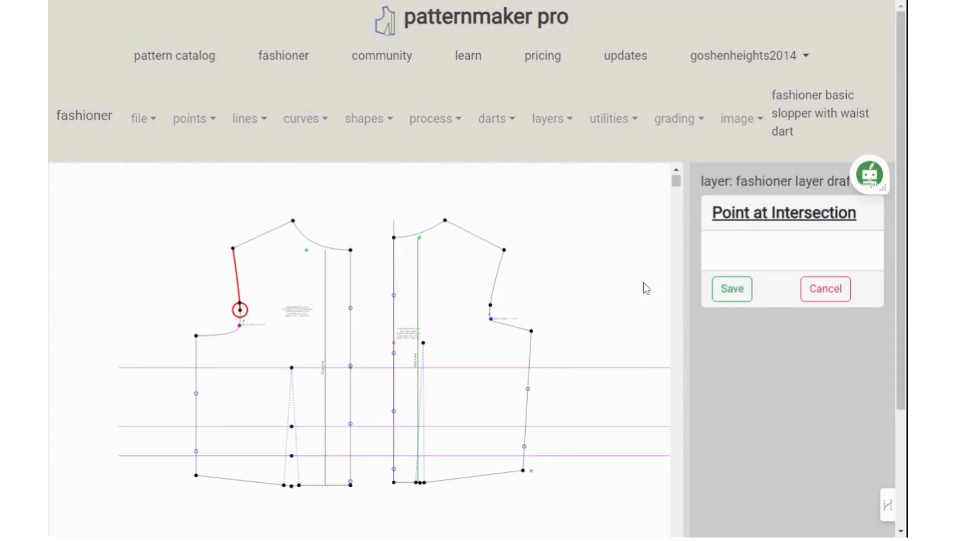
left_click(728, 290)
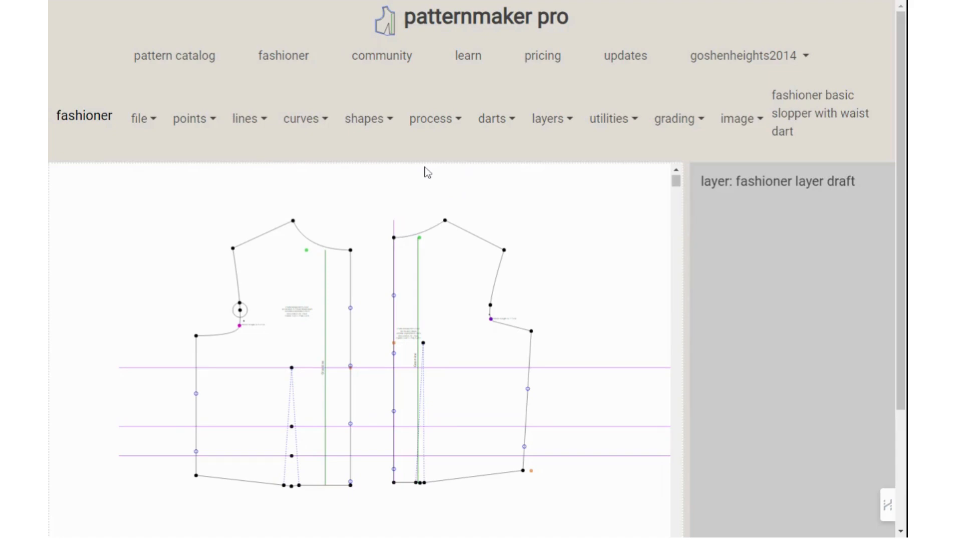
- Add a circle with a 1.0 inch radius centred on the split point of the front bodice's armhole curve
left_click(385, 120)
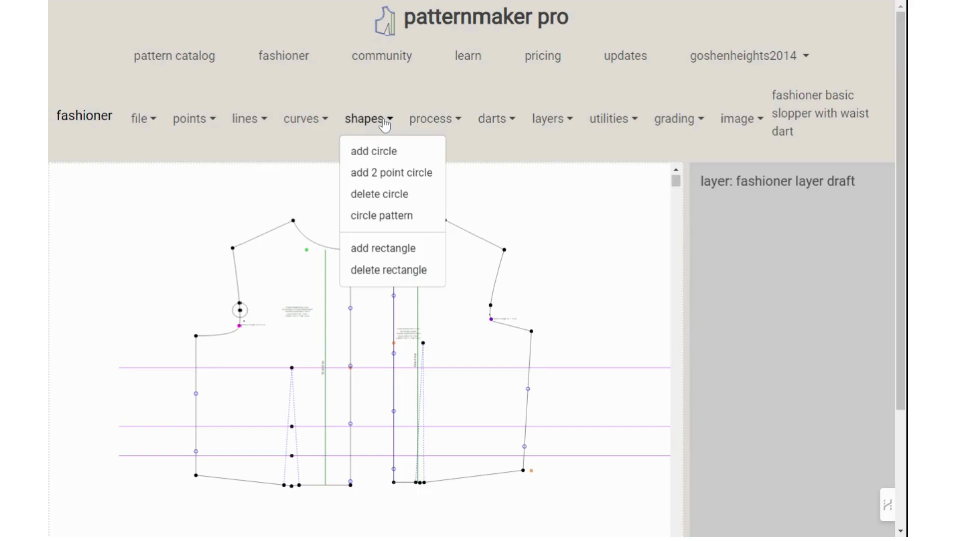
left_click(383, 150)
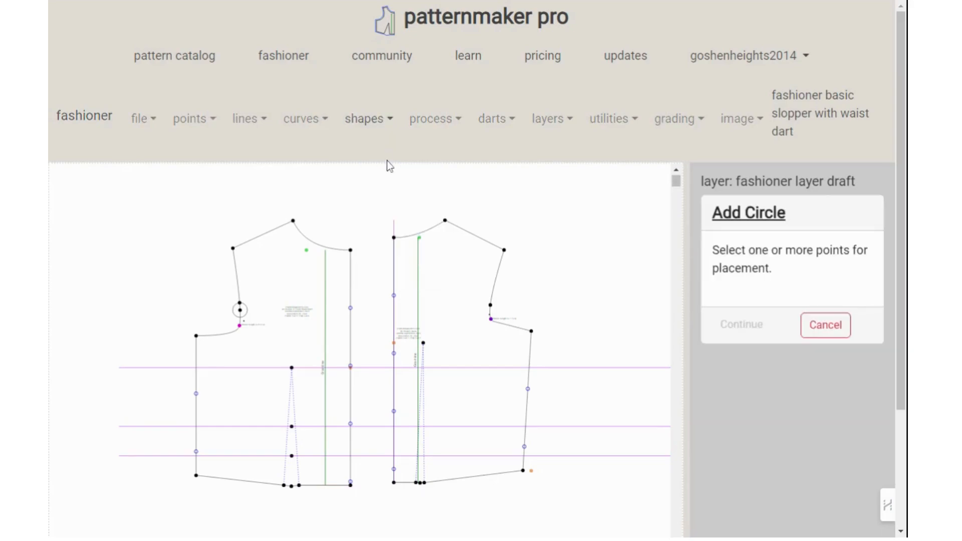
left_click(240, 310)
left_click(741, 325)
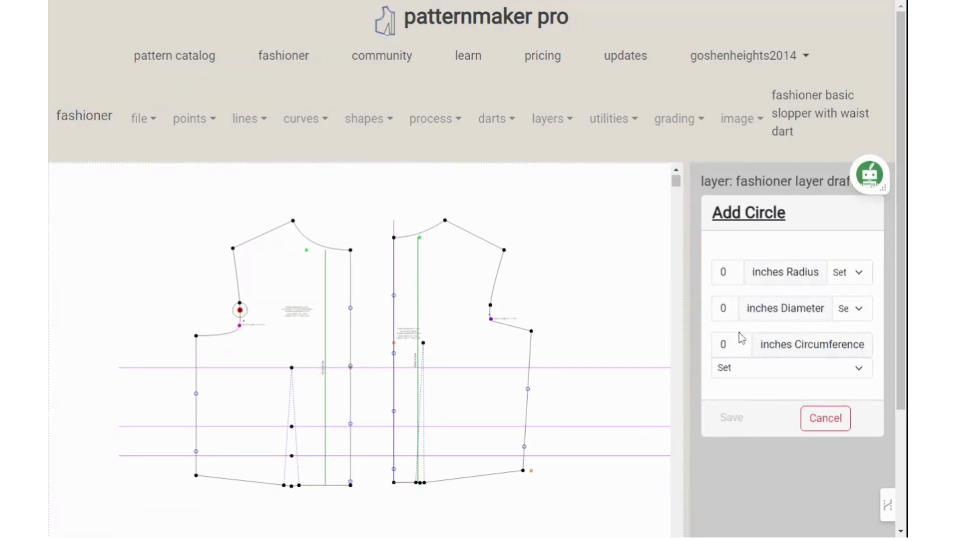
left_click(726, 272)
key("BackSpace")
type("1.0")
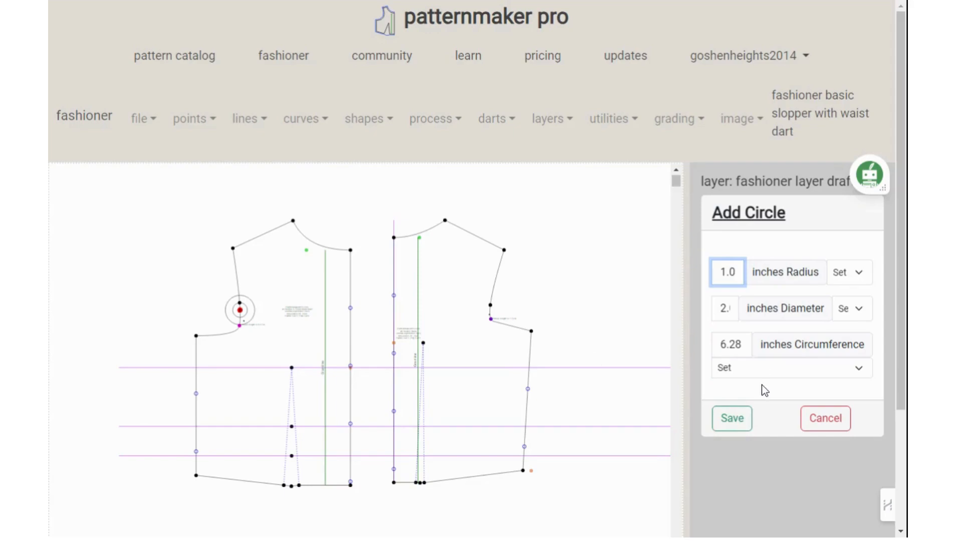
left_click(738, 423)
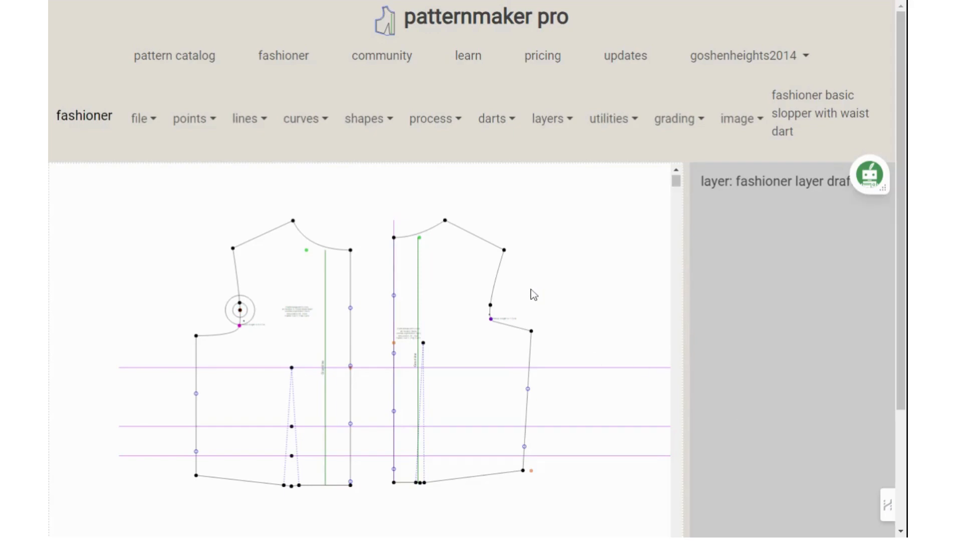
- Add a point where the 1 inch circle intersects the lower part of the front bodice's armhole curve
left_click(206, 128)
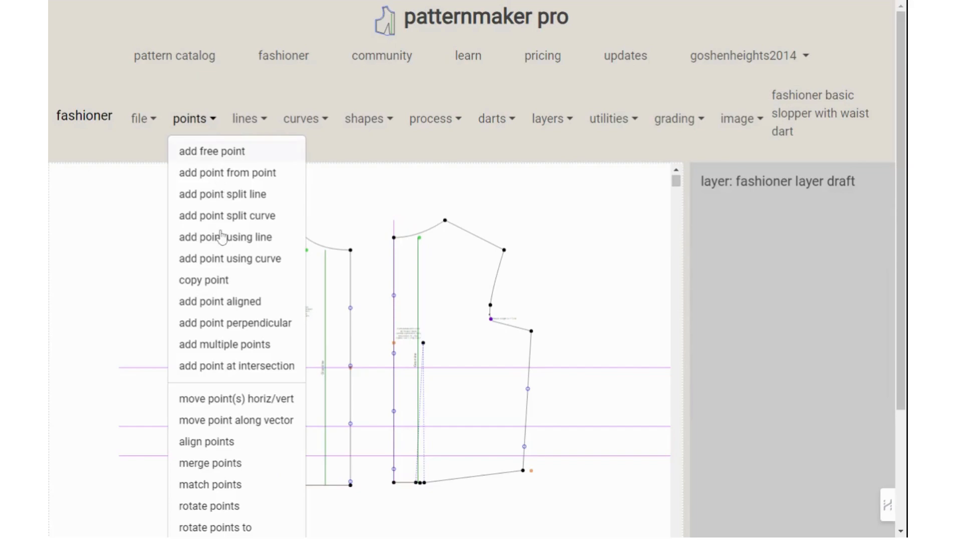
left_click(222, 366)
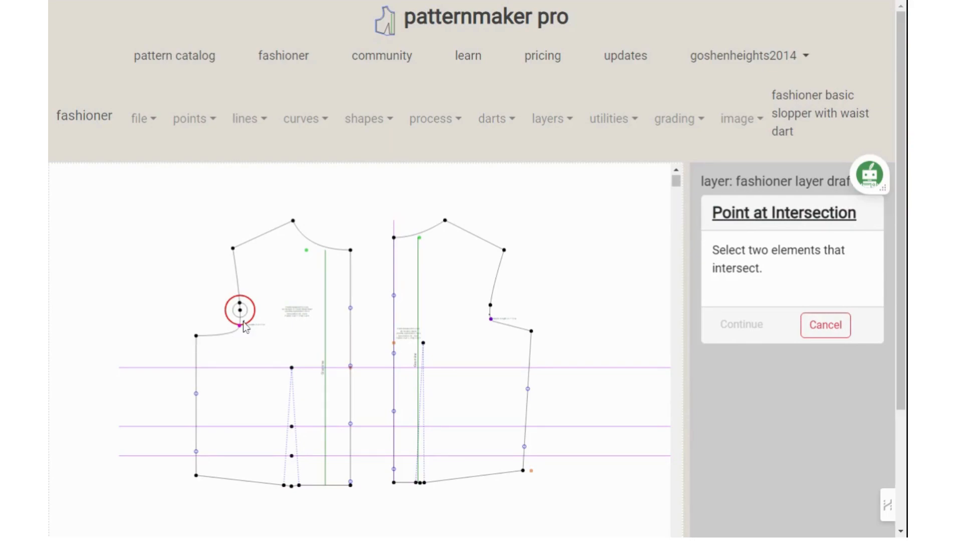
scroll(249, 338, "up", 1)
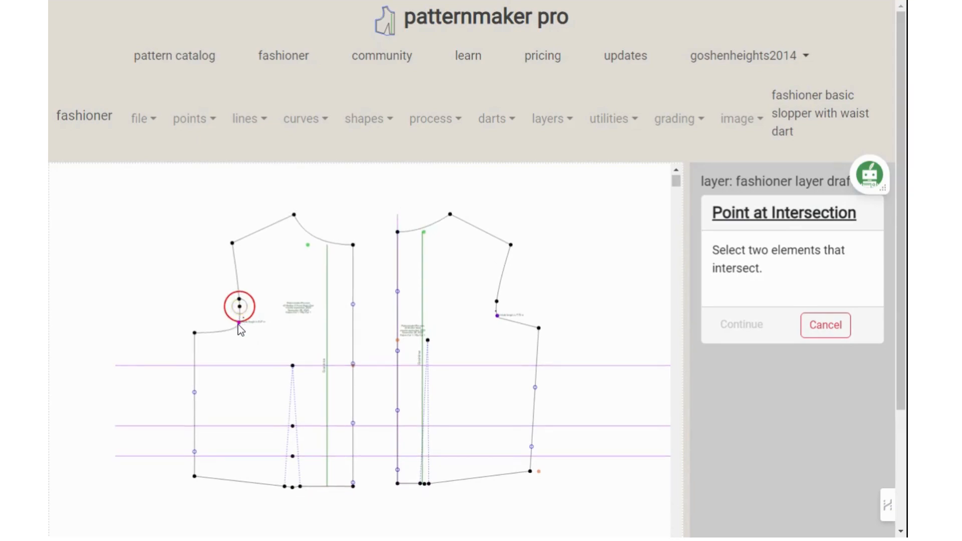
left_click(228, 332)
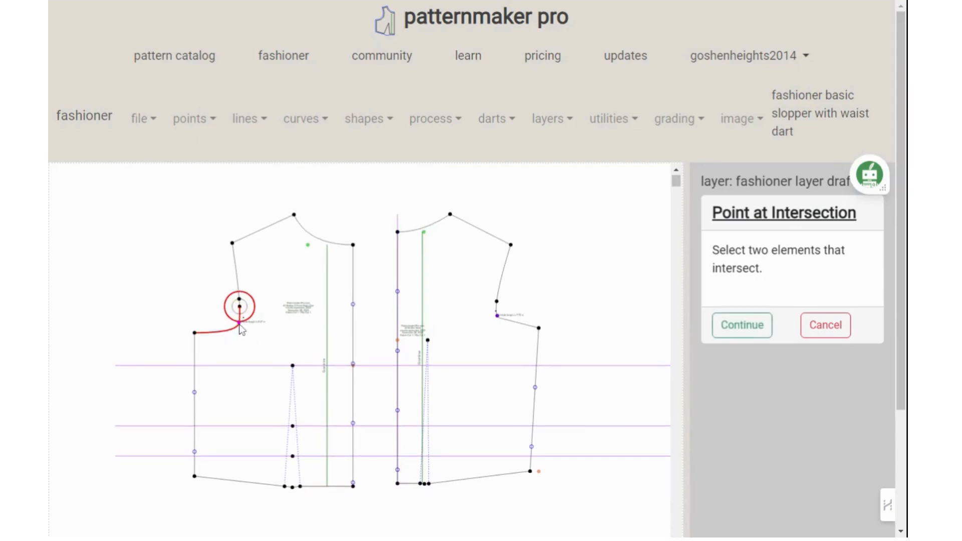
left_click(743, 328)
left_click(733, 296)
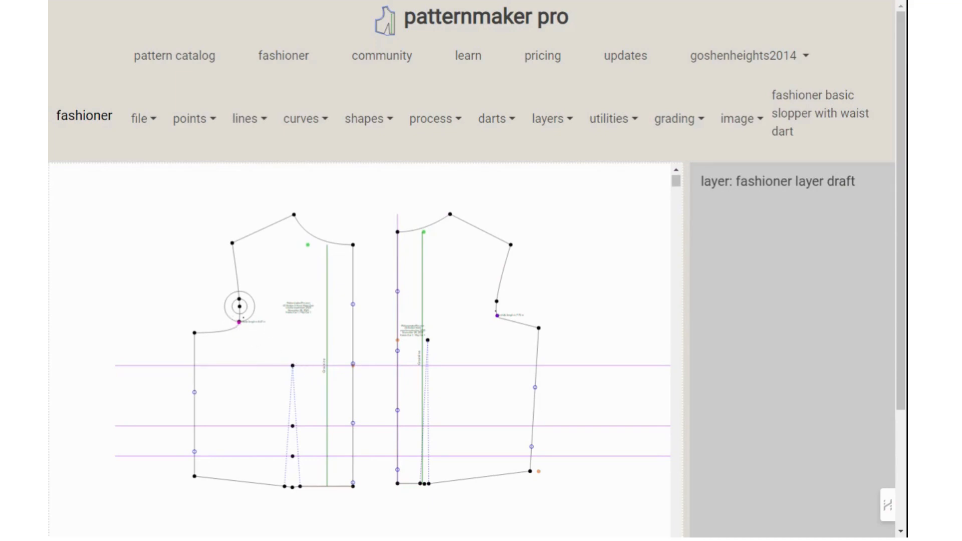
- Add an On Vector reference line from the lower armhole intersection point pt_115_38 through the front waist dart's tip
left_click(257, 127)
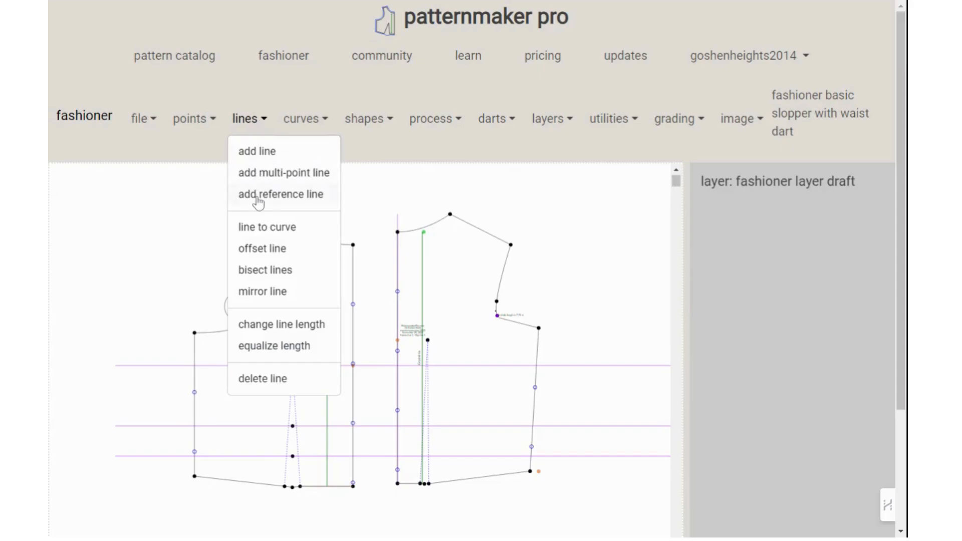
left_click(258, 196)
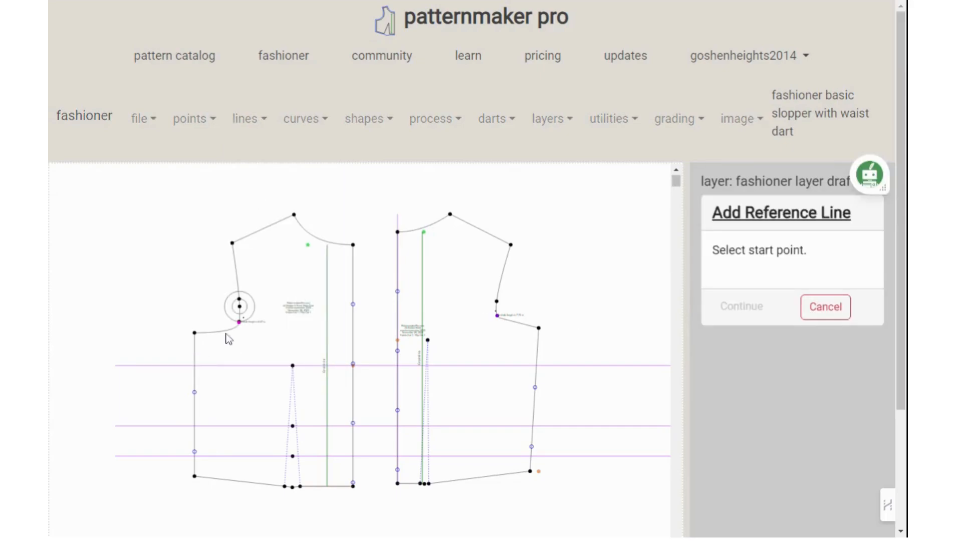
left_click(239, 323)
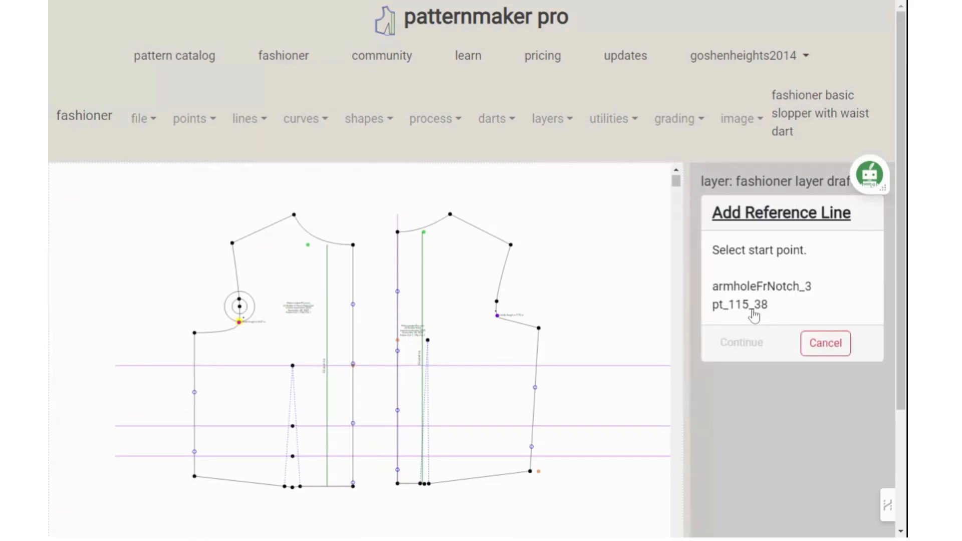
left_click(754, 314)
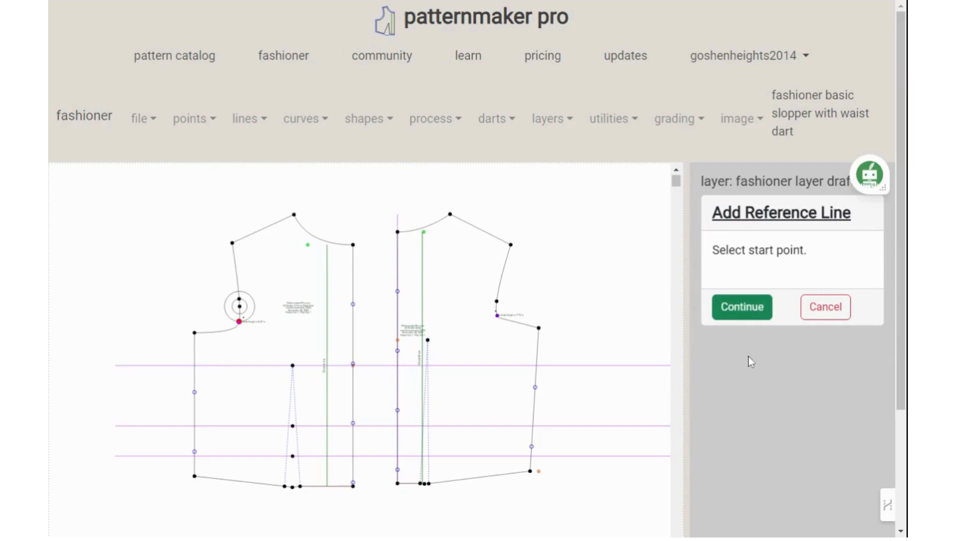
left_click(751, 318)
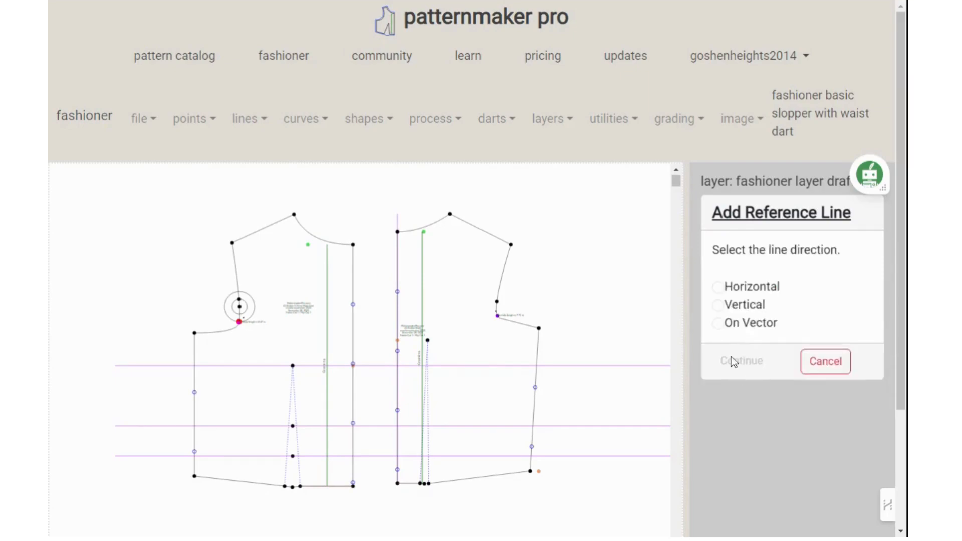
left_click(717, 325)
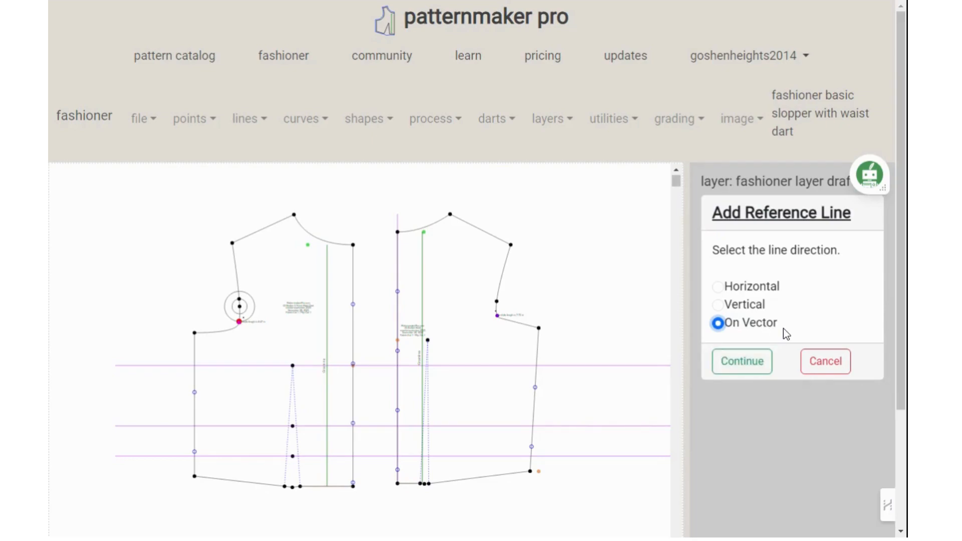
left_click(738, 361)
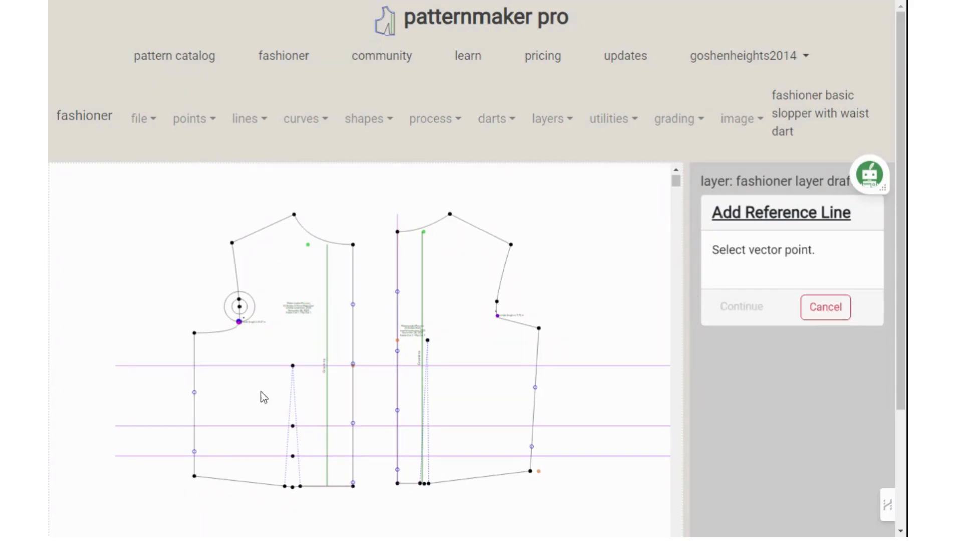
left_click(293, 366)
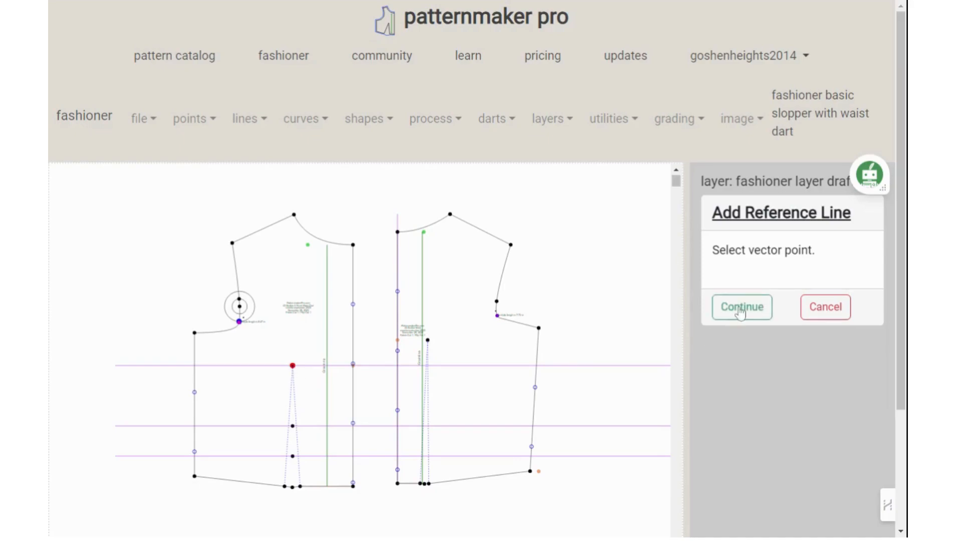
left_click(741, 310)
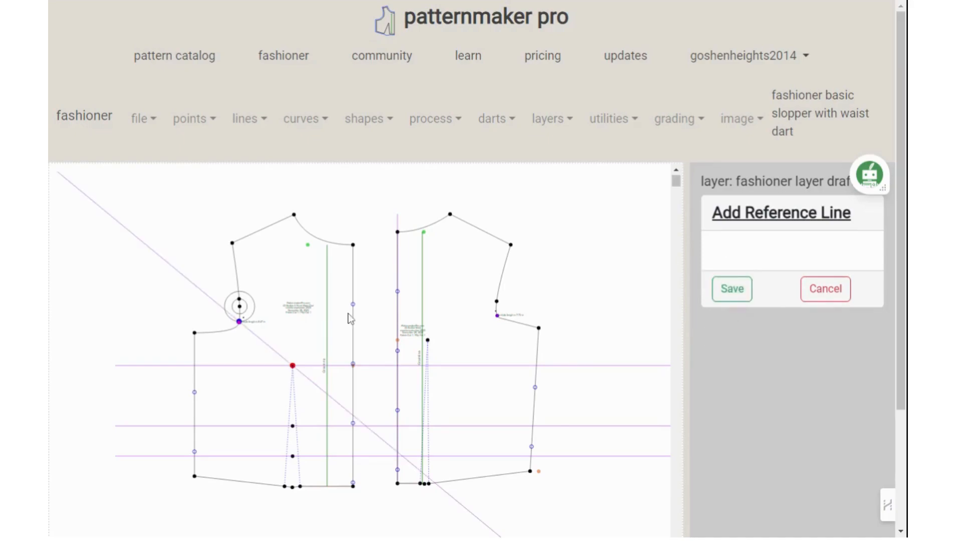
left_click(732, 290)
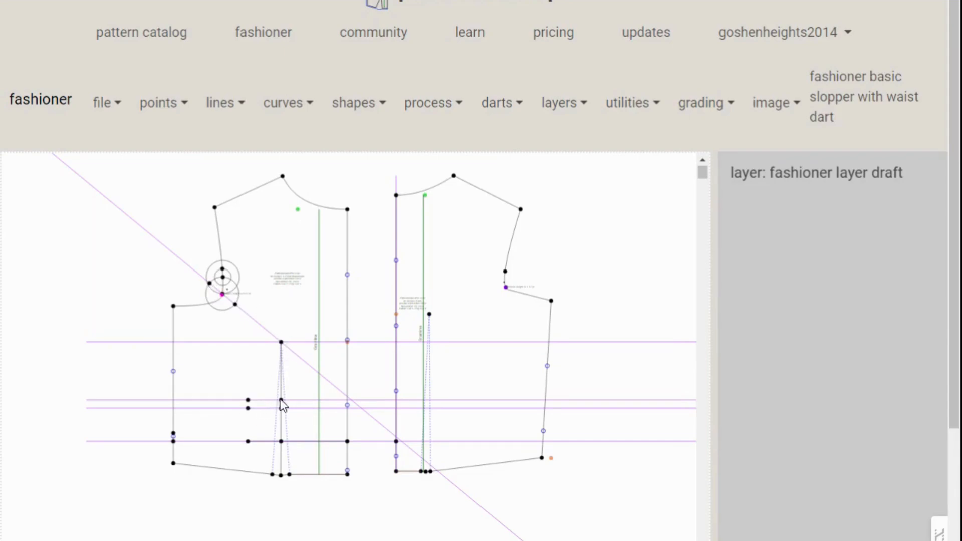
- Create a curve with 4 curve points from the diagonal line's outer intersection with the lower armhole circle to the upper construction point beside the front dart
left_click(248, 408)
left_click(304, 107)
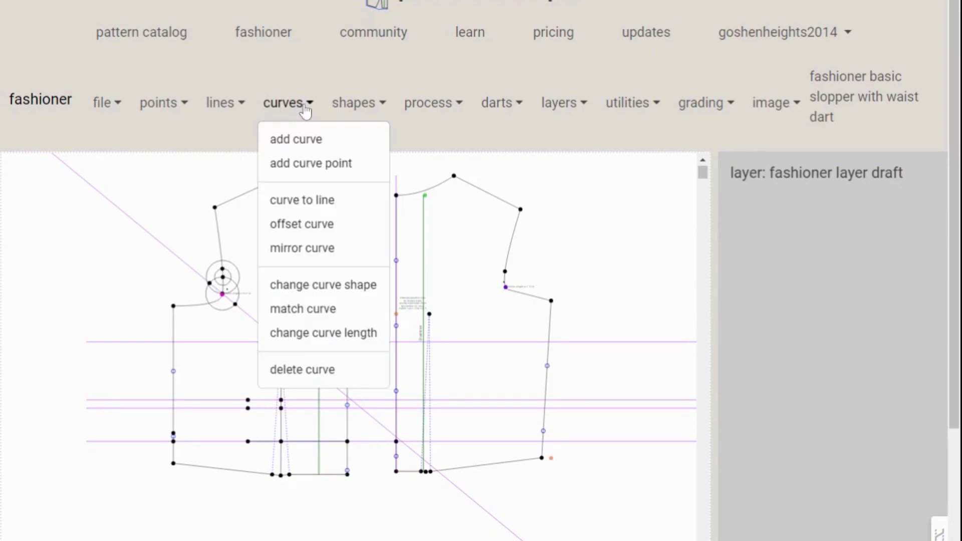
left_click(301, 141)
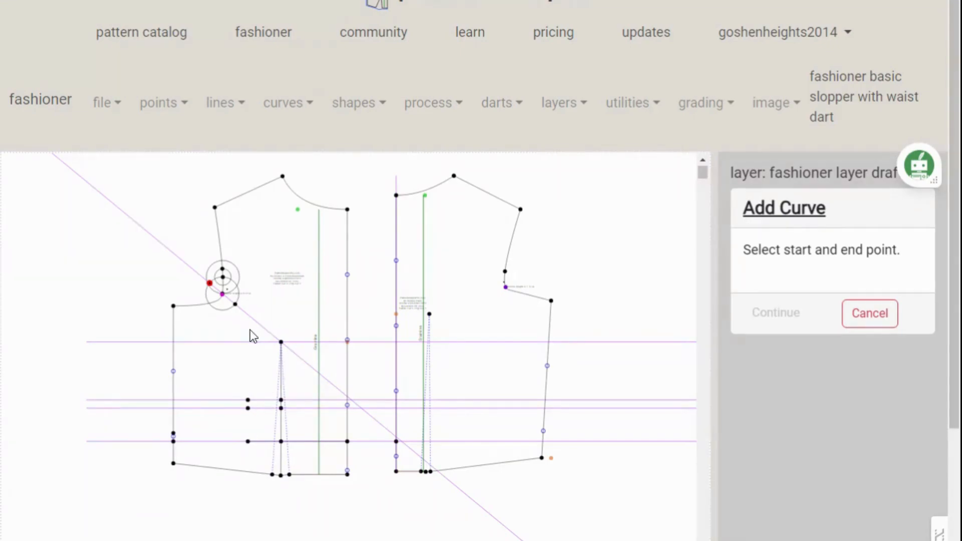
left_click(248, 401)
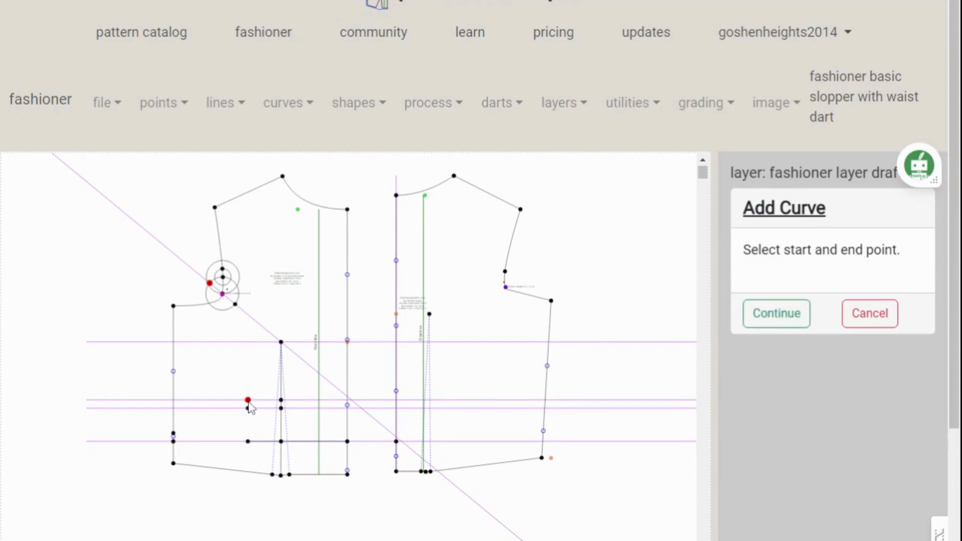
left_click(771, 328)
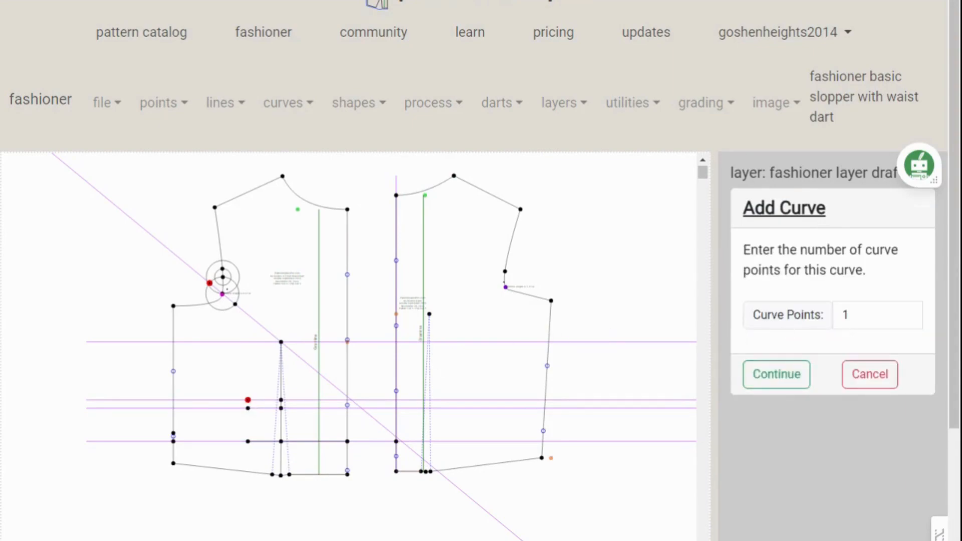
left_click(907, 311)
left_click(907, 312)
left_click(907, 312)
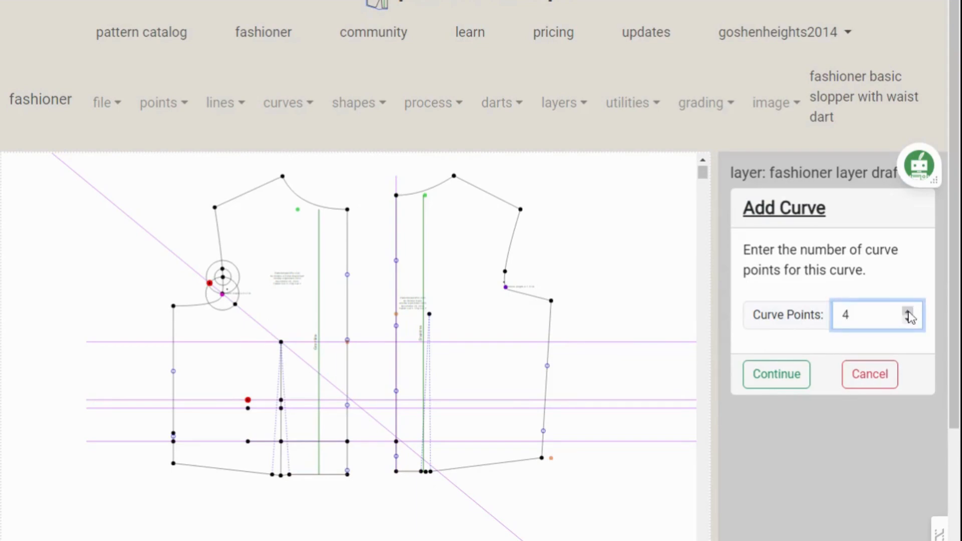
left_click(785, 383)
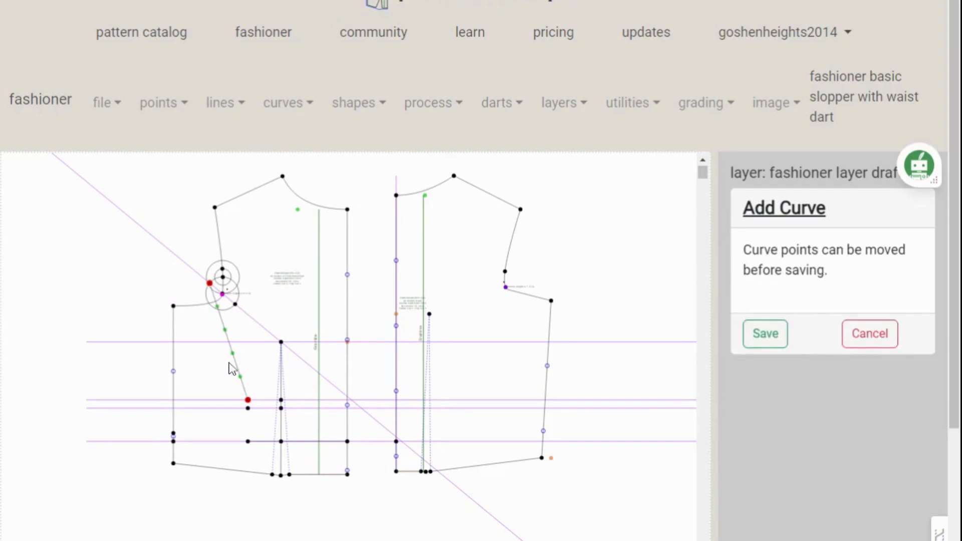
- Shape the four-point curve to run from the armhole through the front dart's tip and down to the construction point beside the dart, and save it
left_click_drag(219, 314, 274, 345)
left_click_drag(239, 378, 258, 382)
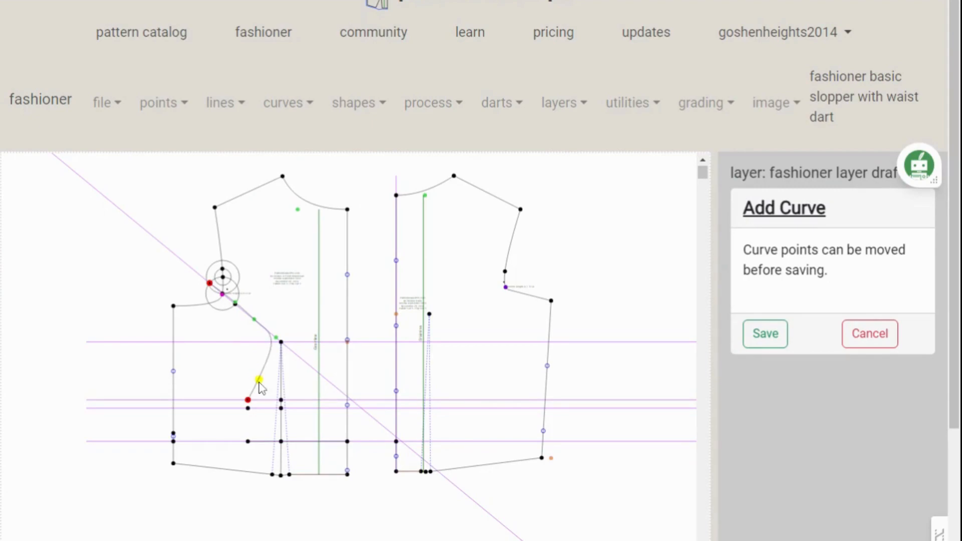
left_click_drag(279, 340, 288, 339)
left_click_drag(255, 321, 259, 318)
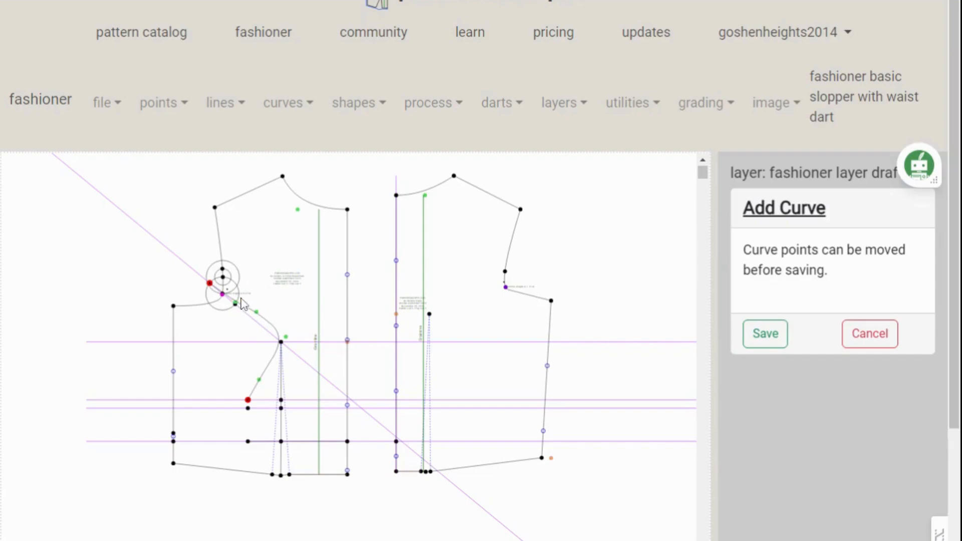
left_click_drag(235, 302, 260, 311)
left_click_drag(239, 300, 241, 304)
left_click_drag(258, 314, 260, 317)
left_click_drag(259, 378, 252, 383)
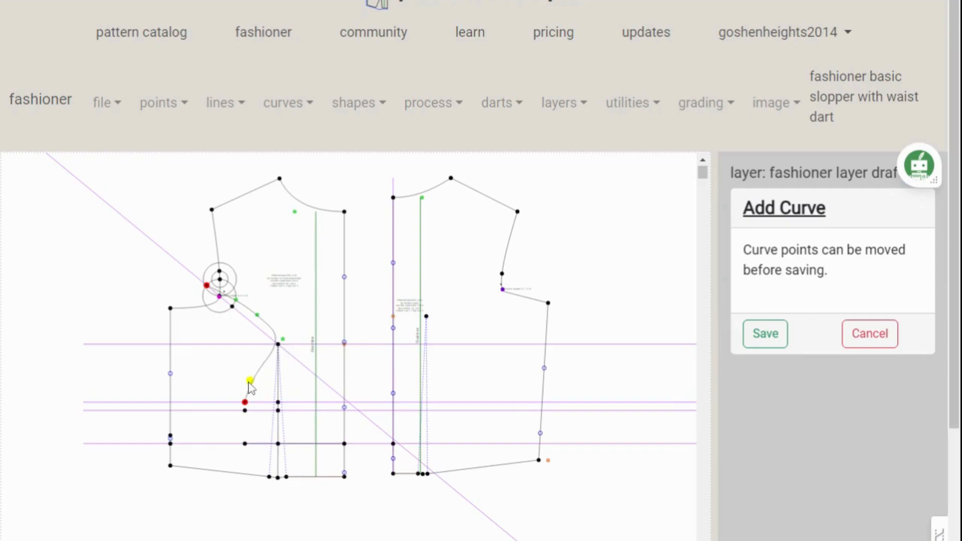
left_click_drag(250, 381, 252, 382)
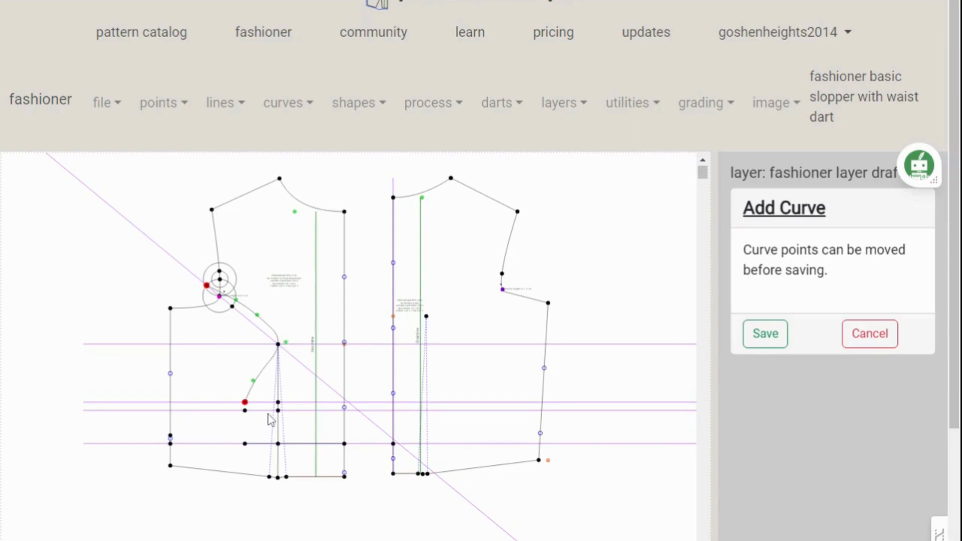
left_click_drag(254, 382, 257, 387)
left_click(764, 337)
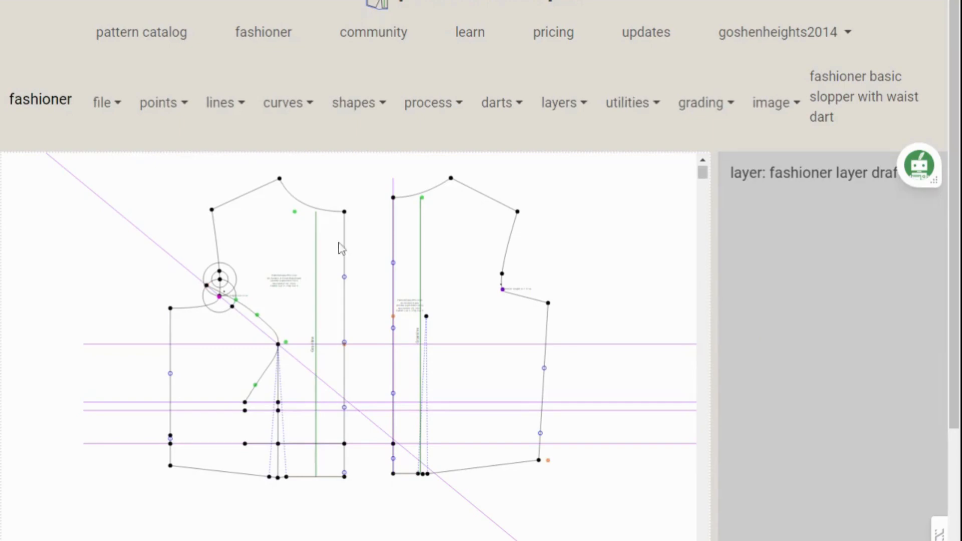
- Add a curve with 2 curve points from the style curve's armhole end to the front underarm point, shape it along the lower armhole, and save it
left_click(294, 106)
left_click(299, 141)
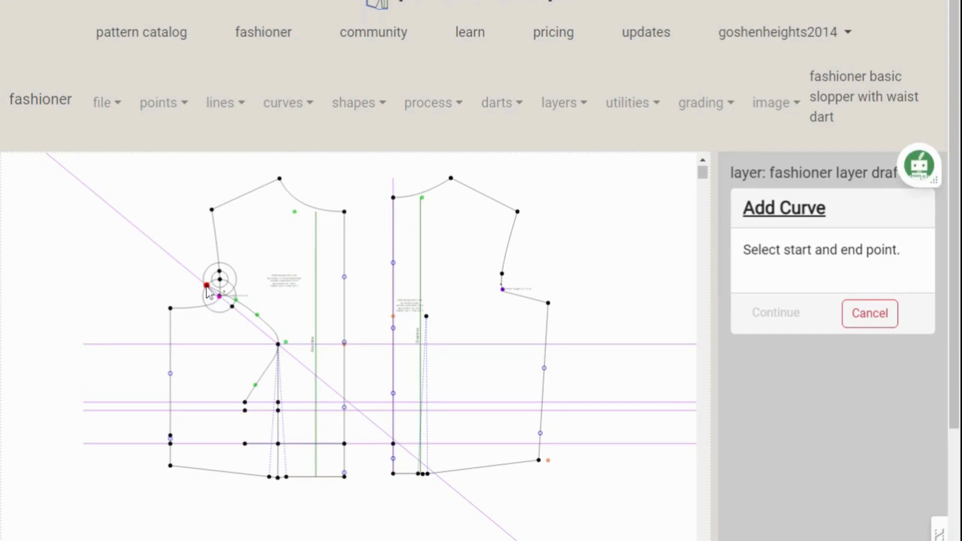
left_click(171, 308)
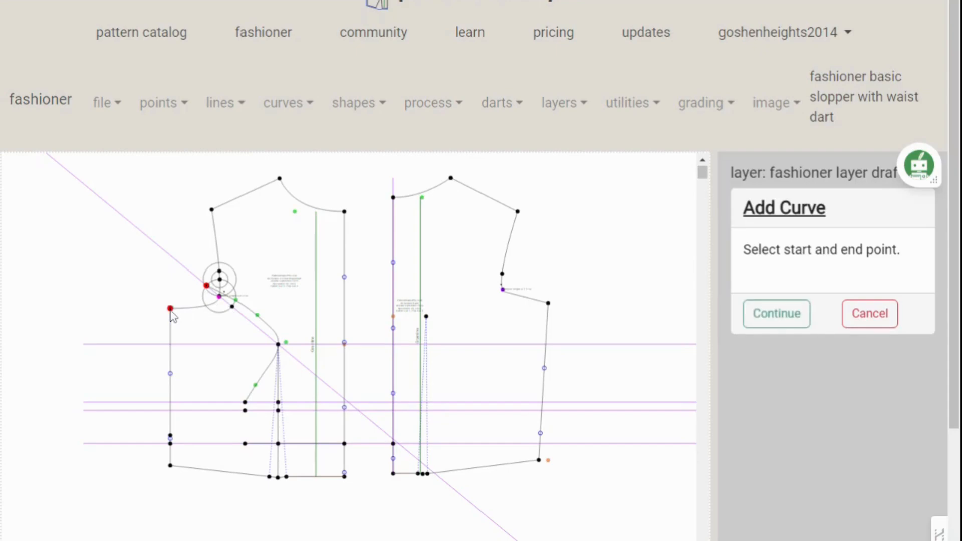
left_click(777, 317)
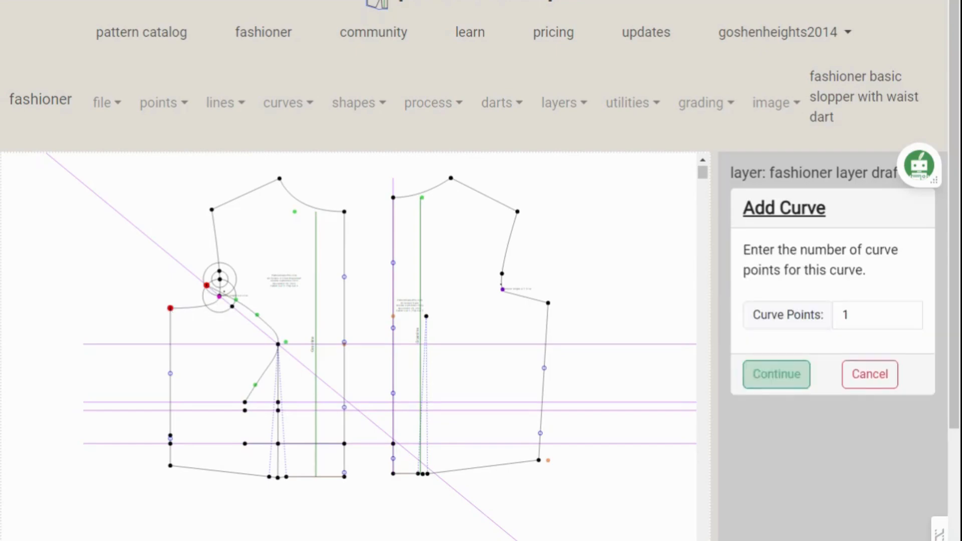
left_click(907, 310)
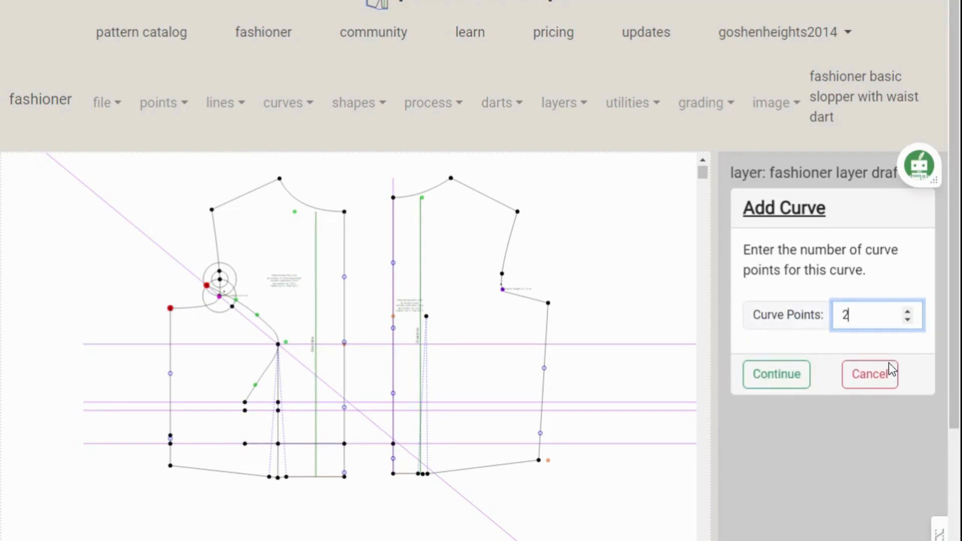
left_click(777, 376)
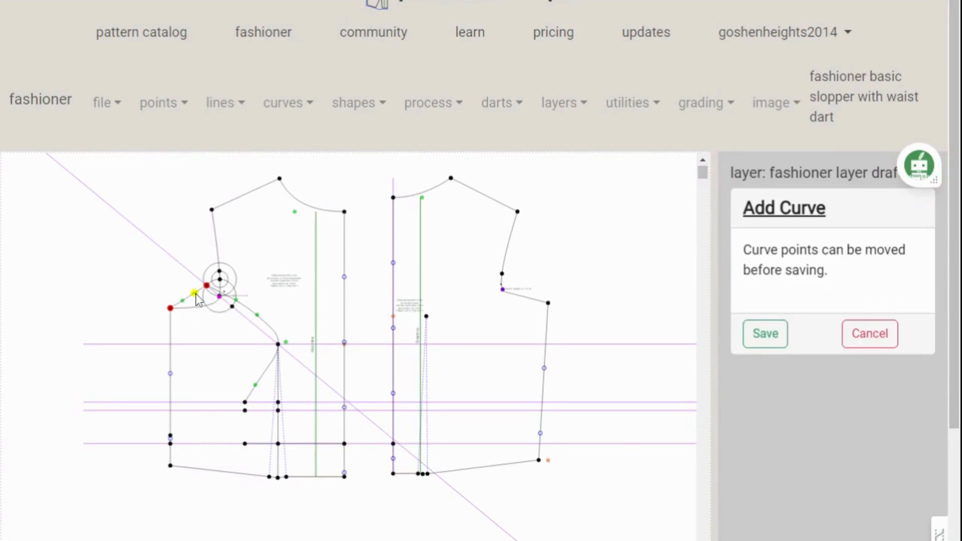
mouse_move(197, 300)
left_mouse_down()
mouse_move(207, 303)
mouse_move(186, 306)
mouse_move(191, 316)
left_mouse_up()
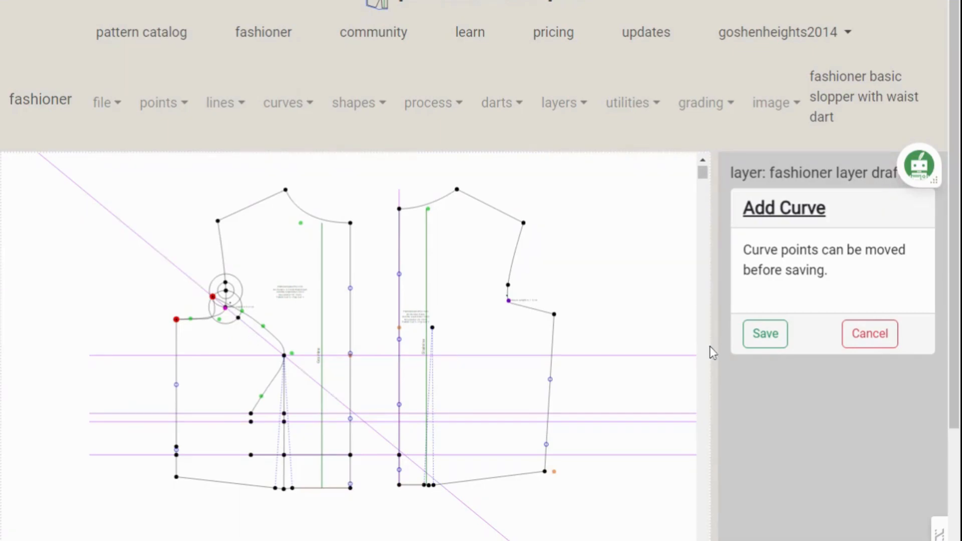
left_click(765, 334)
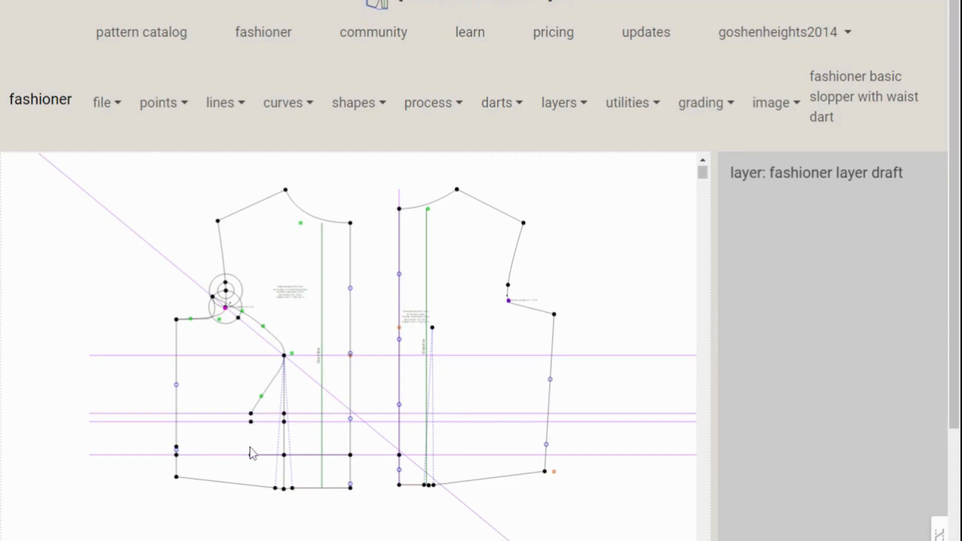
- Add a multi-point line from the style curve's lower end through the point below it to the outer end of the lower horizontal line
left_click(228, 103)
left_click(232, 166)
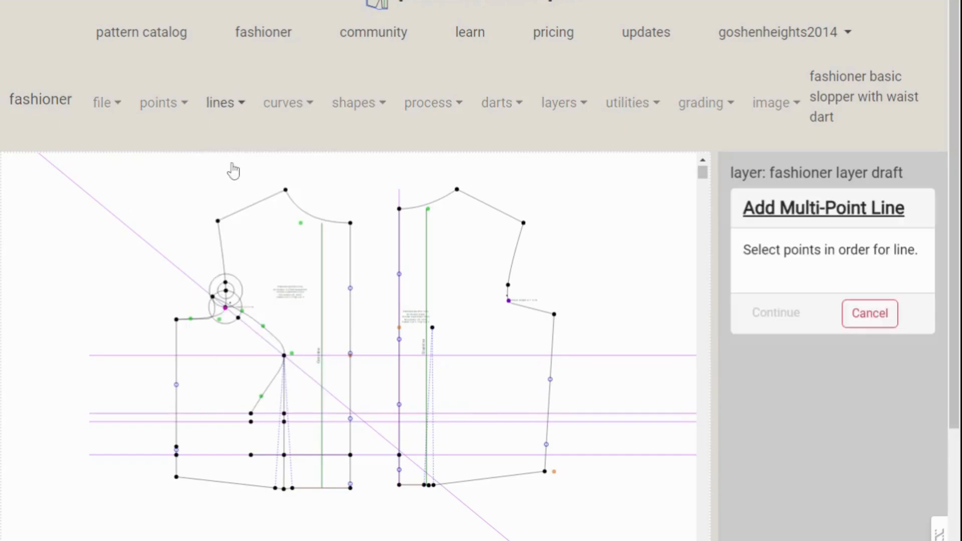
left_click(250, 414)
left_click(251, 422)
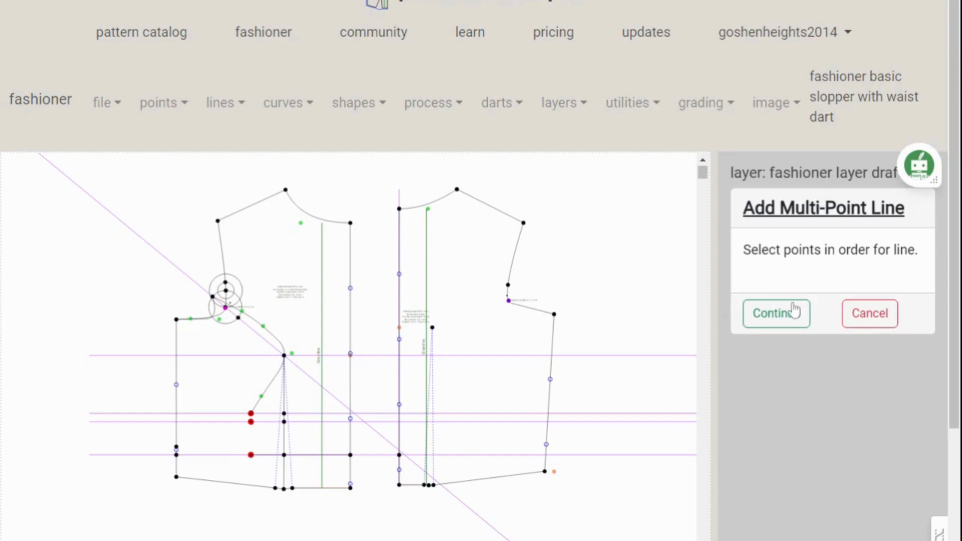
left_click(786, 321)
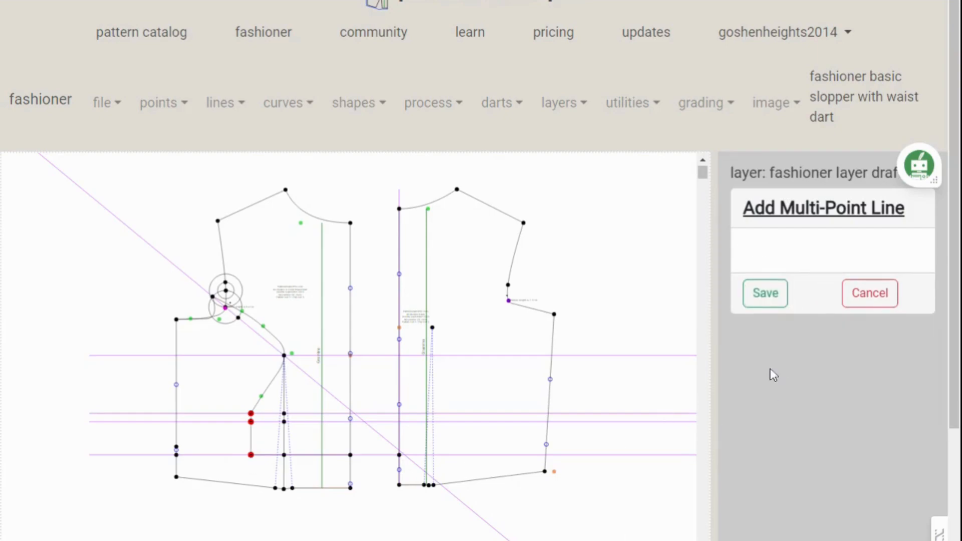
left_click(774, 299)
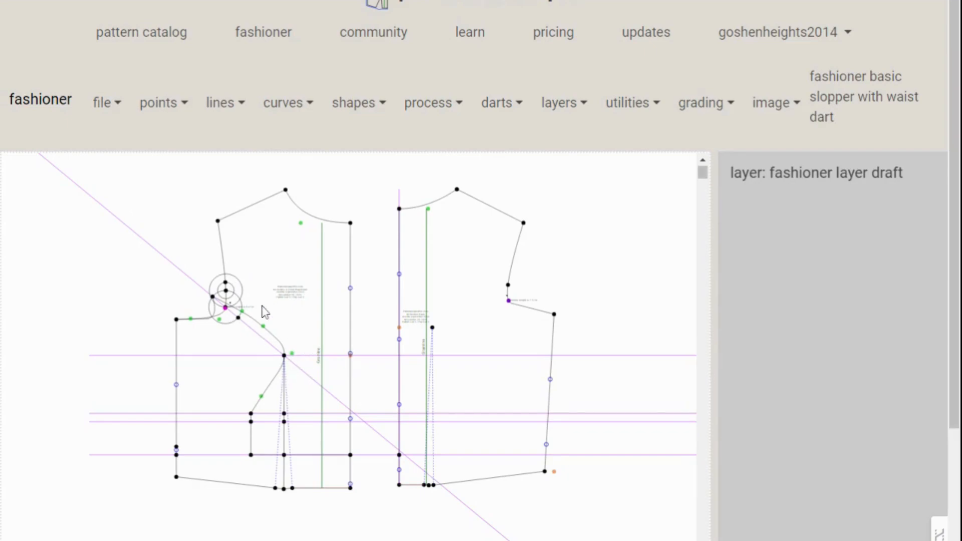
- Add a curve with 4 curve points from the upper armhole circle intersection to the front dart's tip, and bow it towards centre front
left_click(286, 106)
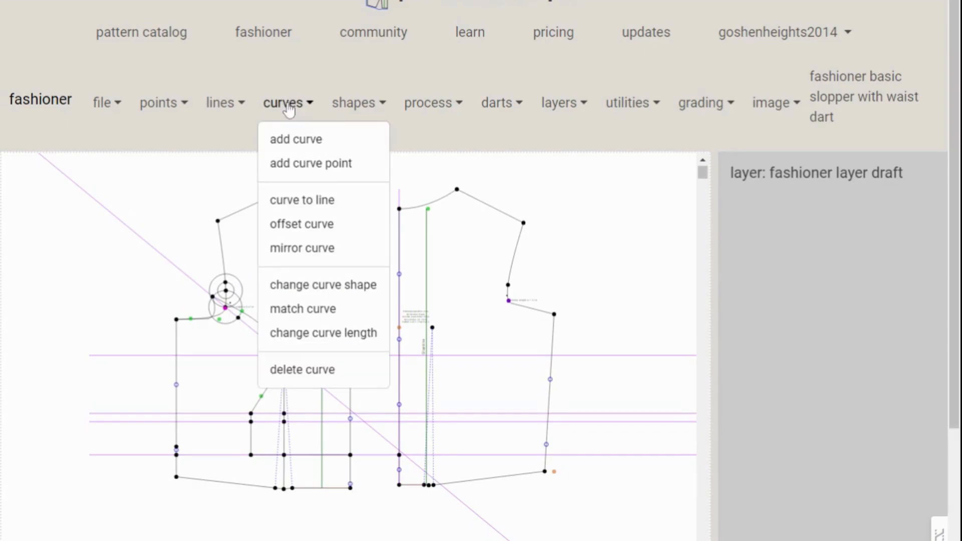
left_click(302, 141)
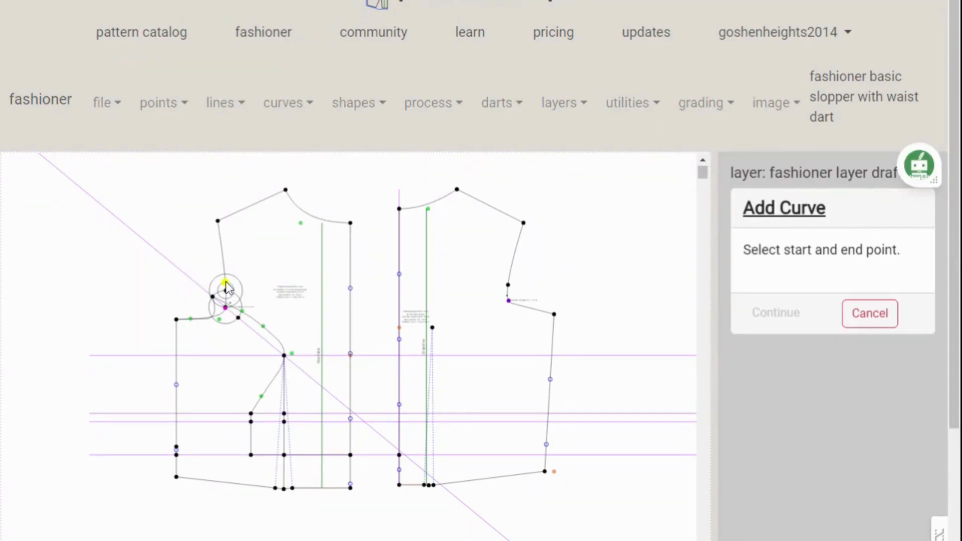
left_click(284, 356)
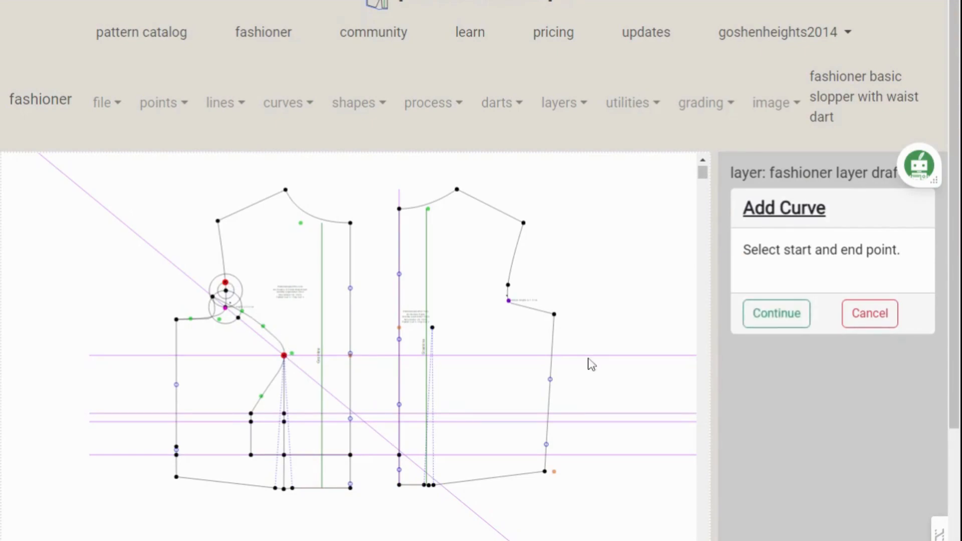
left_click(800, 317)
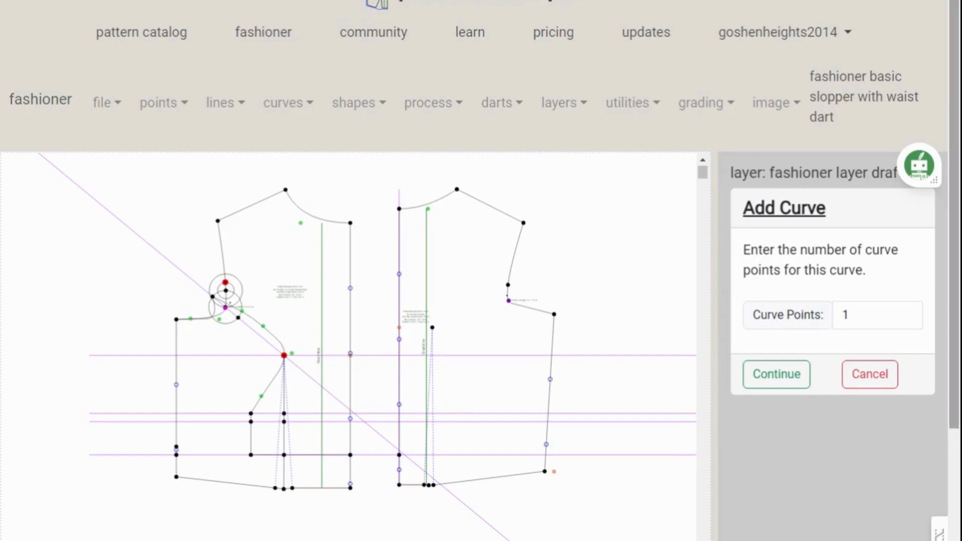
left_click(912, 313)
left_click(912, 313)
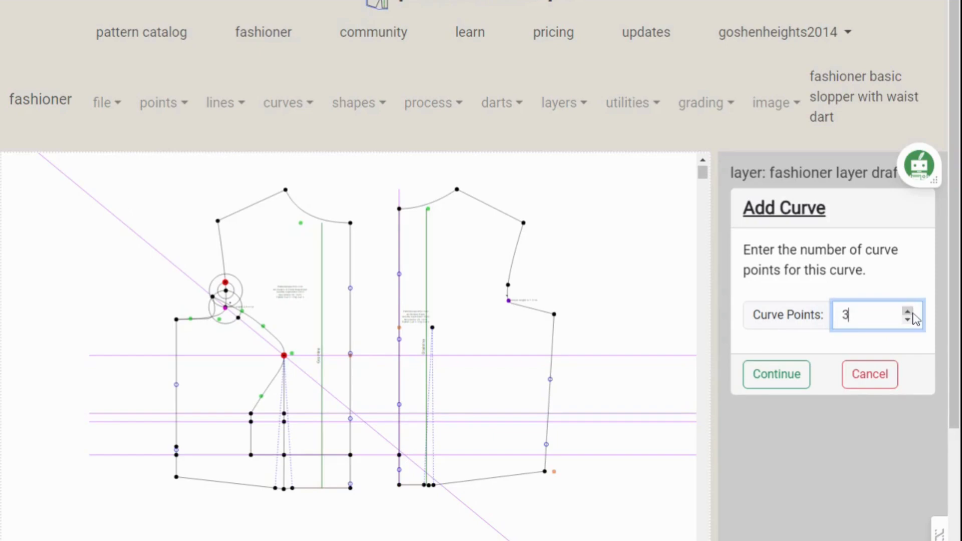
left_click(780, 379)
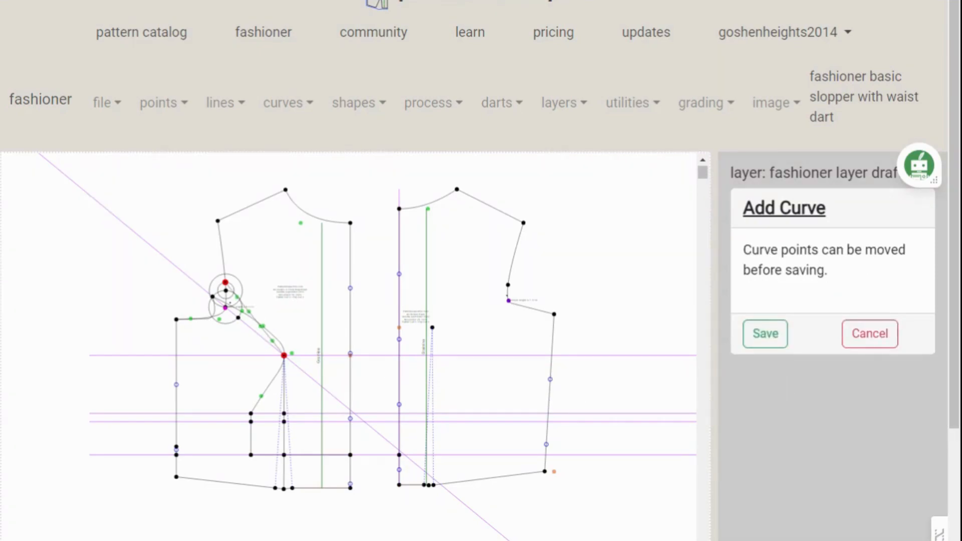
left_click_drag(238, 297, 286, 344)
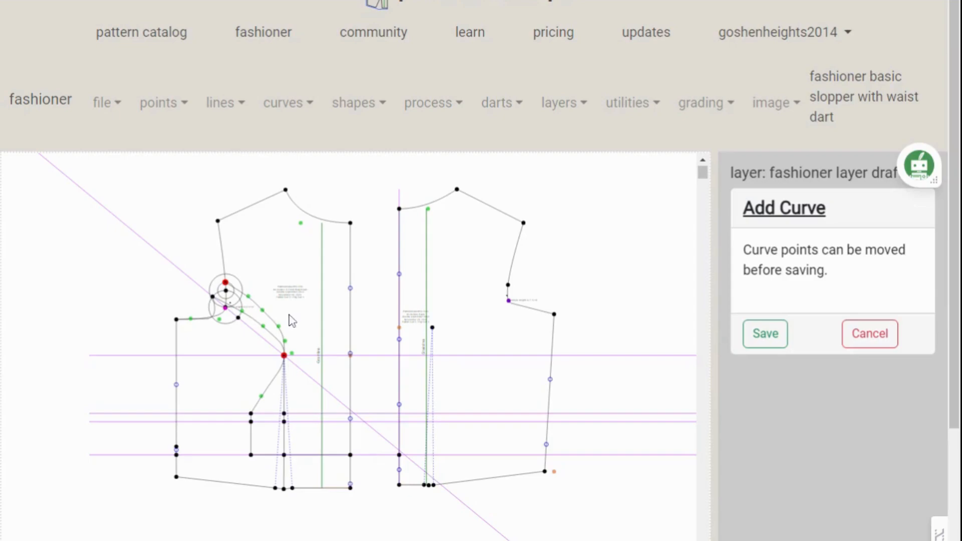
left_click(248, 296)
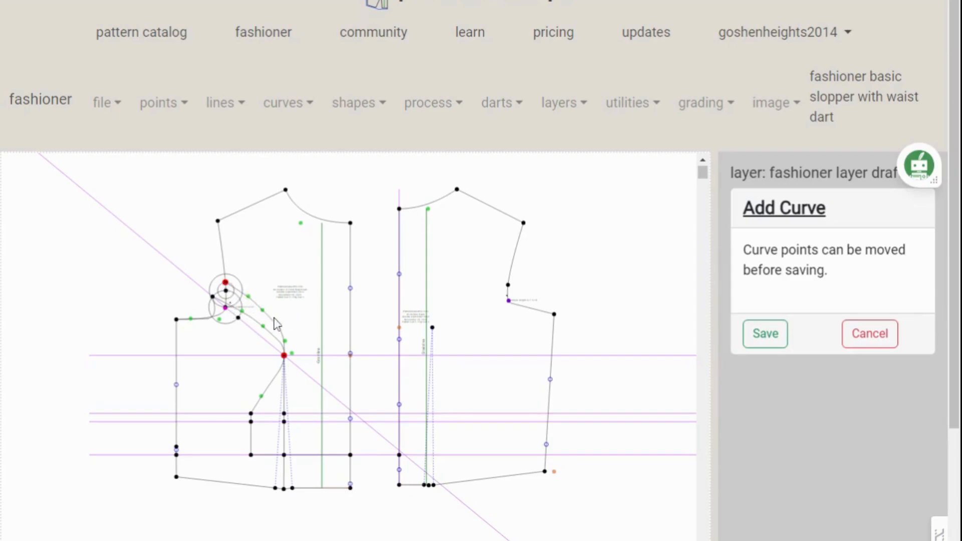